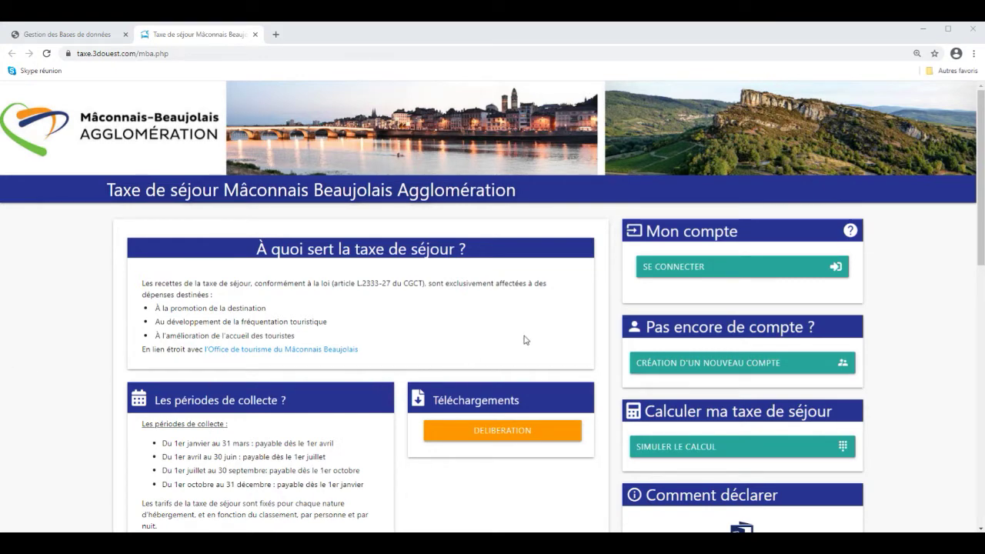
# Step: Go from the Mâconnais Beaujolais homepage to the Connexion login page via SE CONNECTER
pyautogui.click(664, 274)
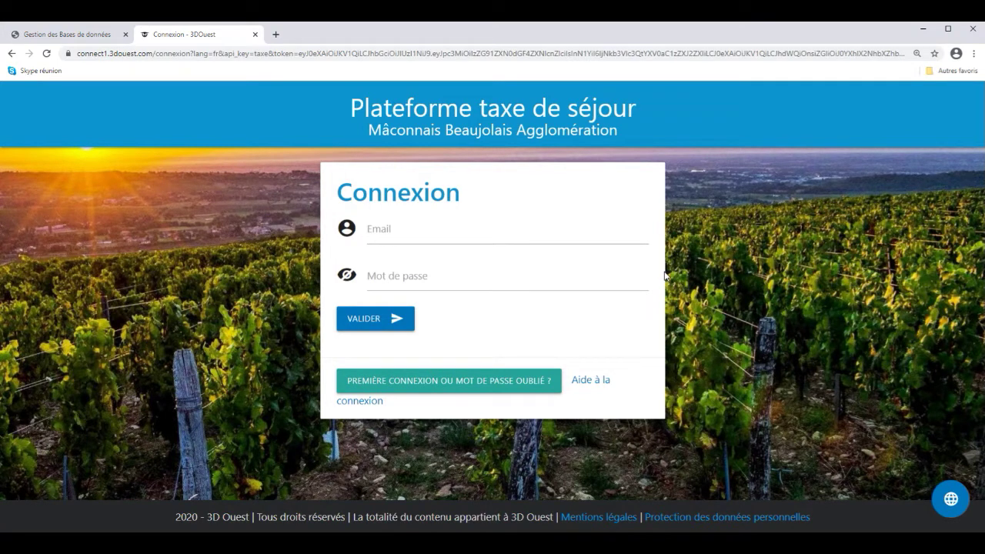
# Step: Request a first-login password link by submitting the account's e-mail address
pyautogui.click(514, 387)
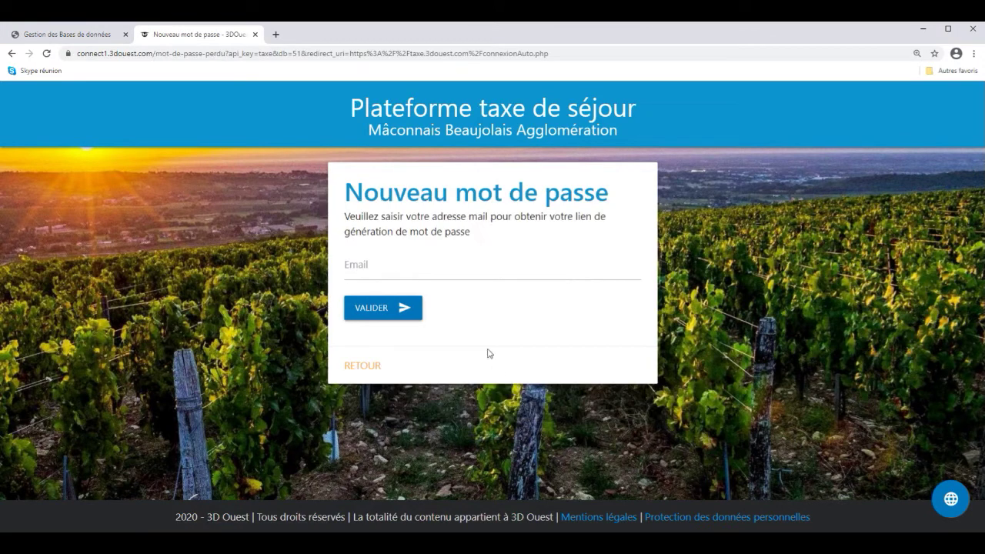
pyautogui.click(451, 271)
pyautogui.click(396, 314)
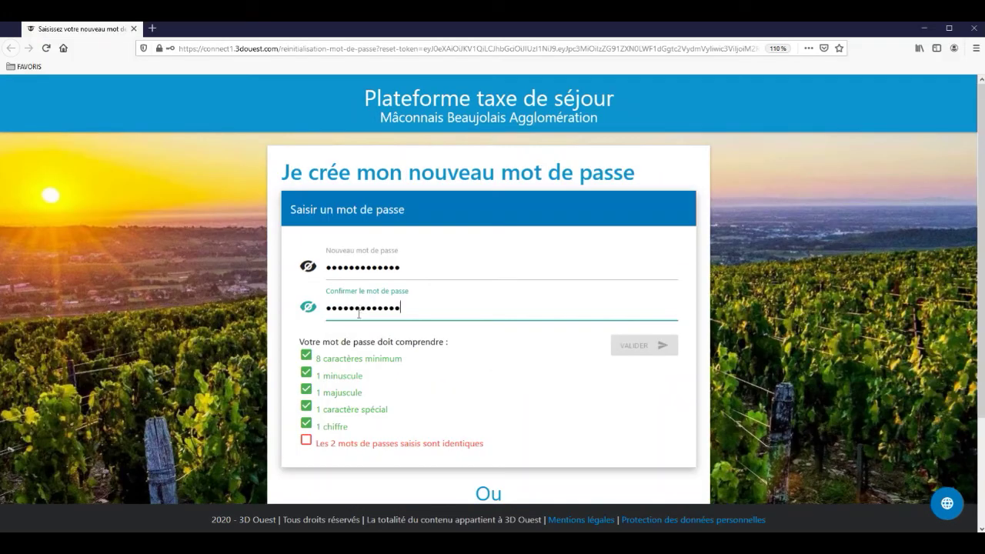
# Step: Submit the new password, decline Firefox's save prompt, and log in to the Accueil dashboard
pyautogui.click(625, 348)
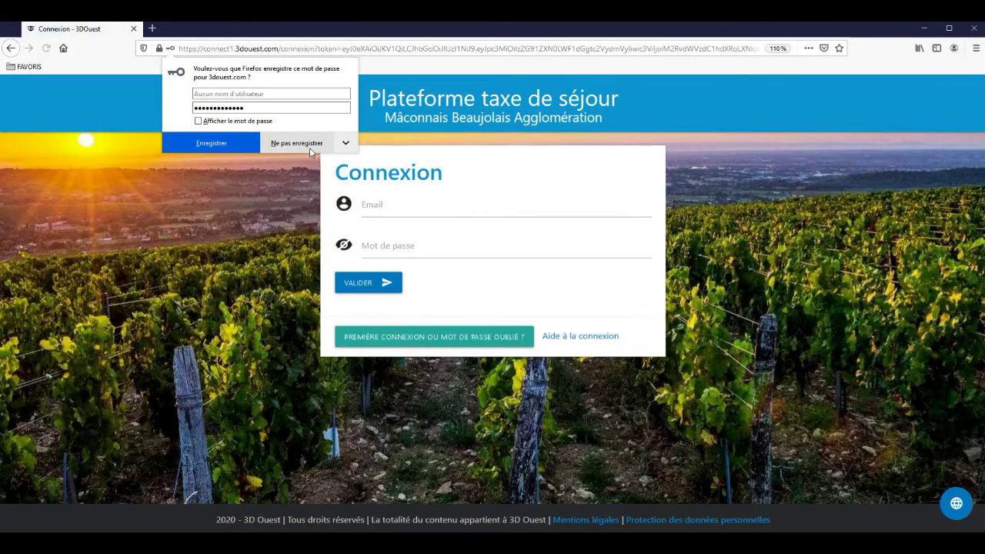
pyautogui.click(296, 143)
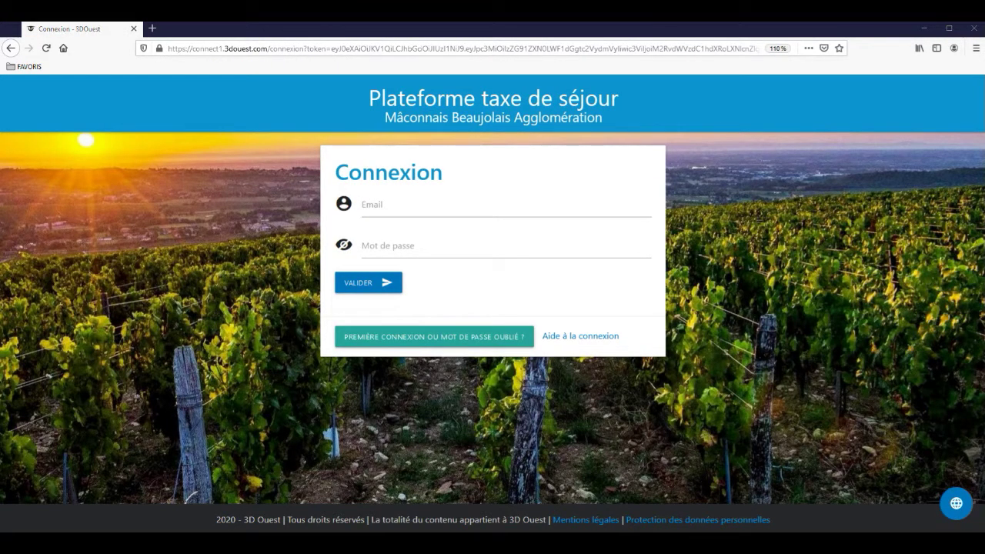
pyautogui.click(368, 284)
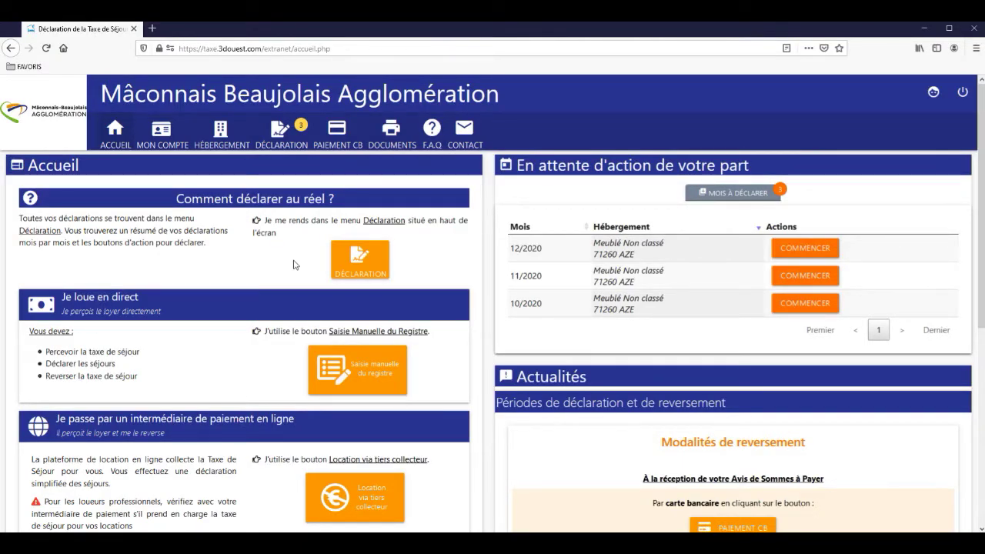
# Step: Start a manual register entry for Meublé Non classé, Octobre 2020
pyautogui.click(287, 149)
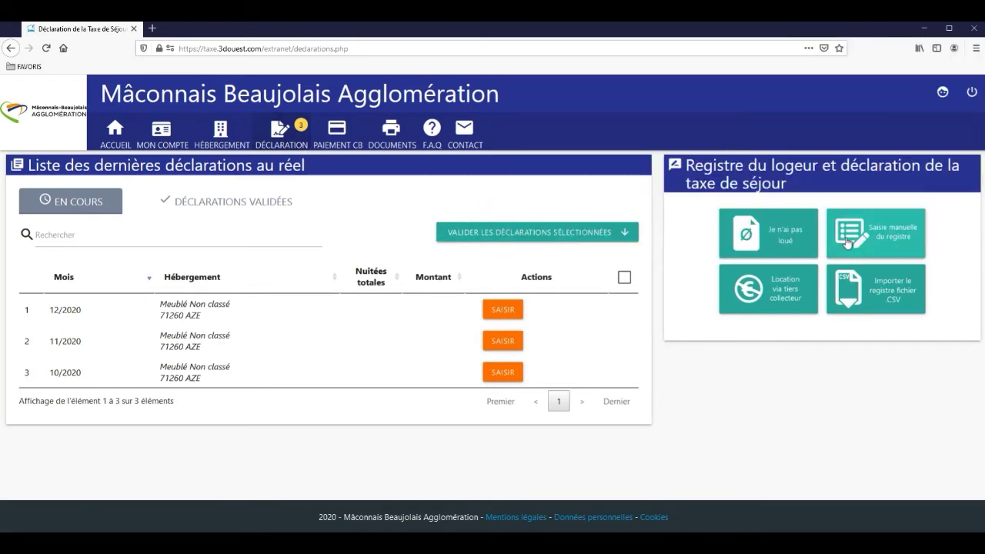
pyautogui.click(847, 243)
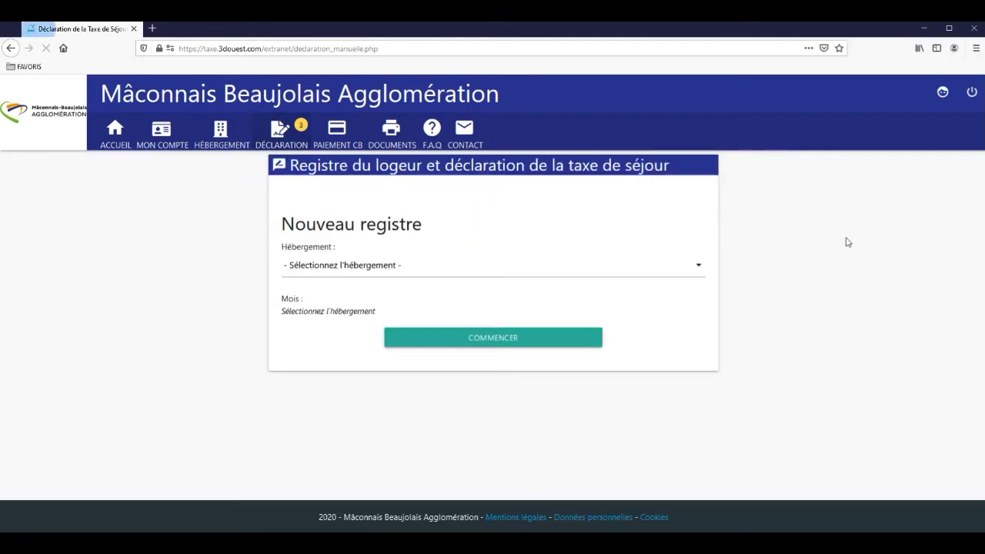
pyautogui.click(528, 276)
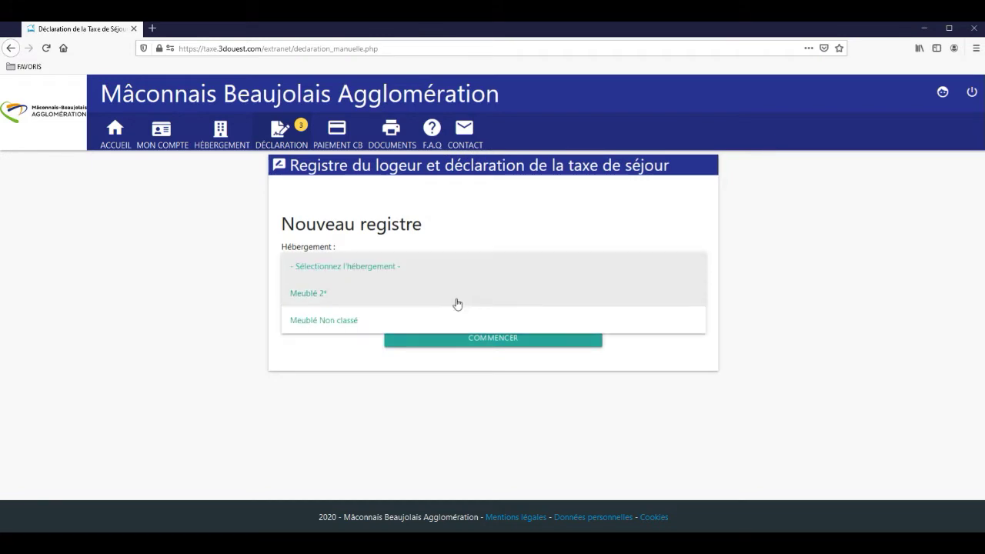
pyautogui.click(424, 325)
pyautogui.click(384, 333)
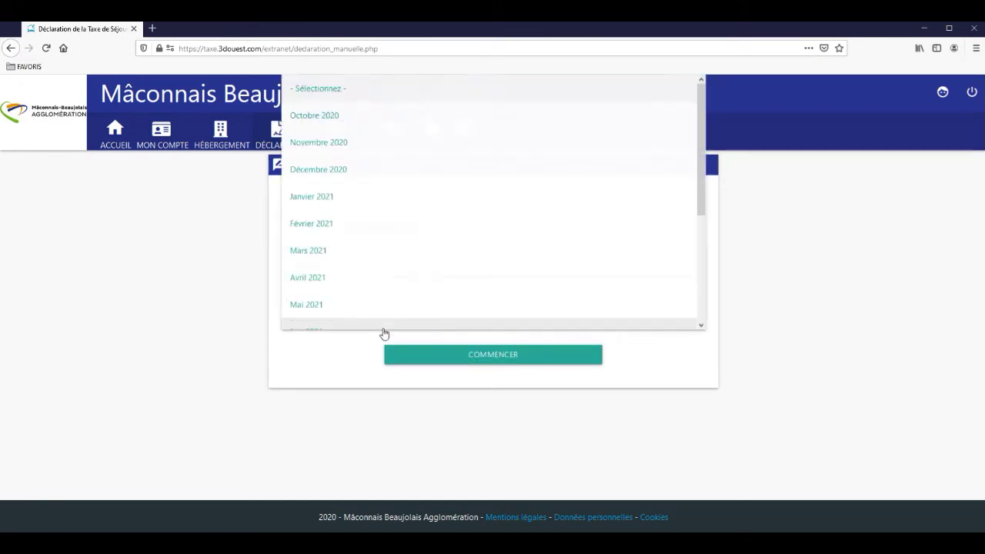
pyautogui.click(343, 126)
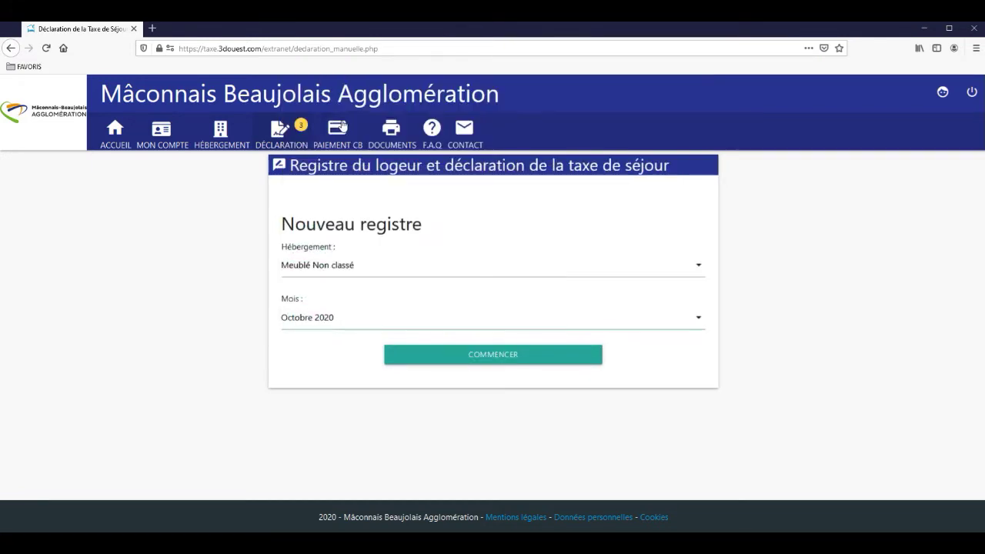
pyautogui.click(400, 361)
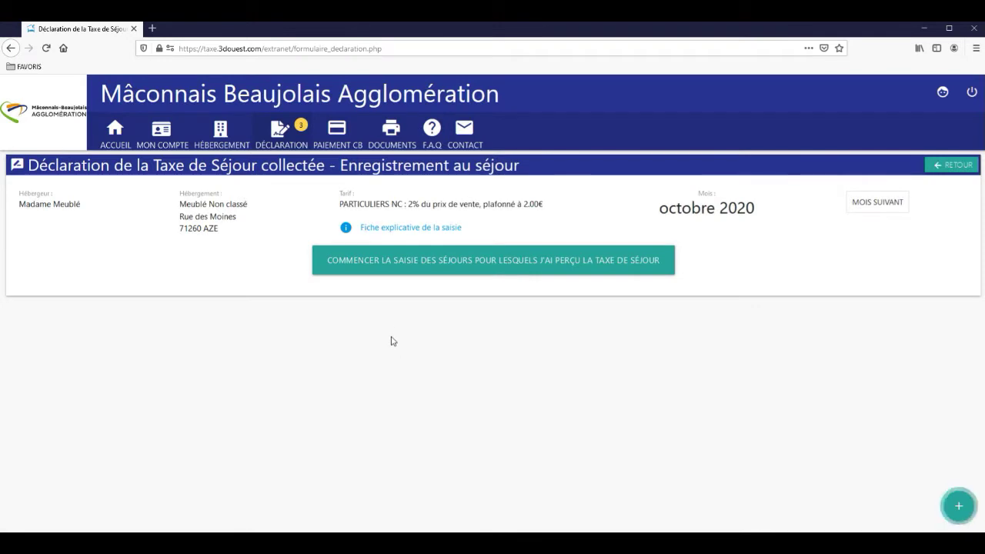
# Step: Save a stay of 01/10–17/10/2020 at 25 €/night, 2 adults, 2 under-18, taxed 4.16 €
pyautogui.click(379, 266)
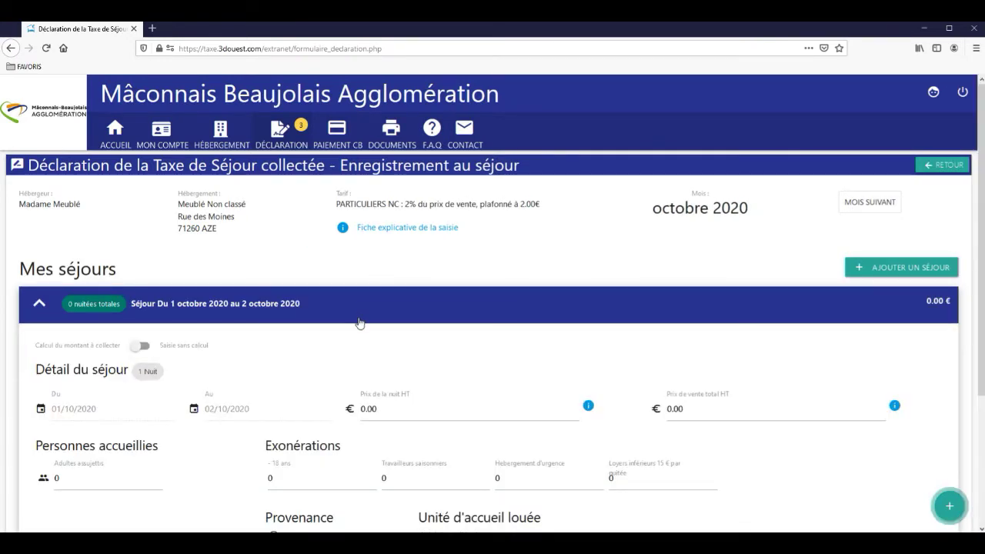
pyautogui.scroll(-3, 359, 322)
pyautogui.scroll(-2, 357, 323)
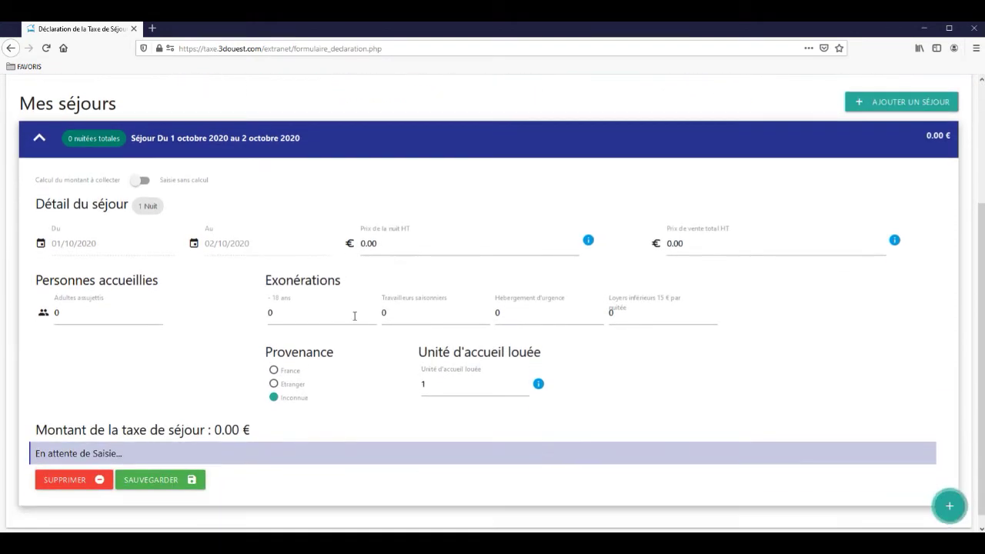
pyautogui.click(269, 253)
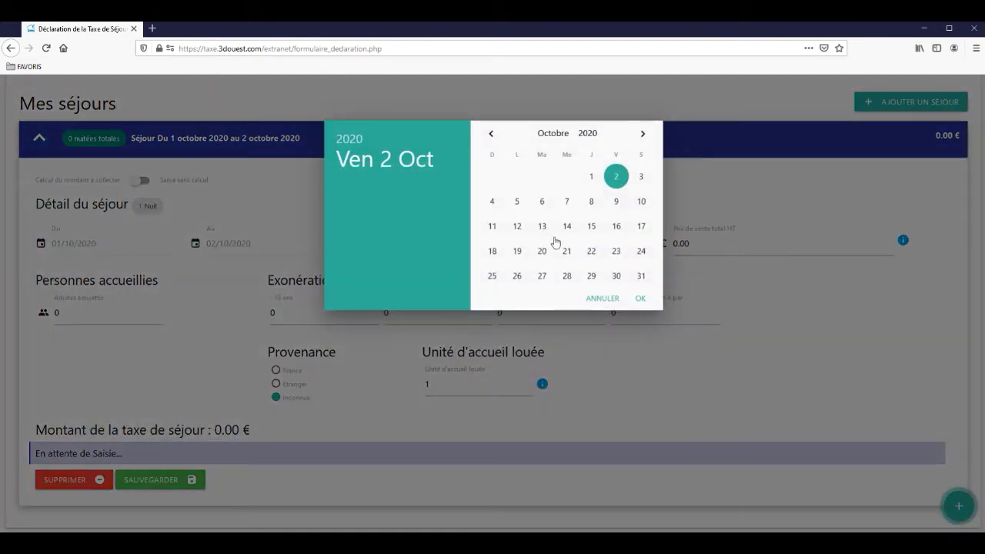
pyautogui.click(640, 228)
pyautogui.click(433, 247)
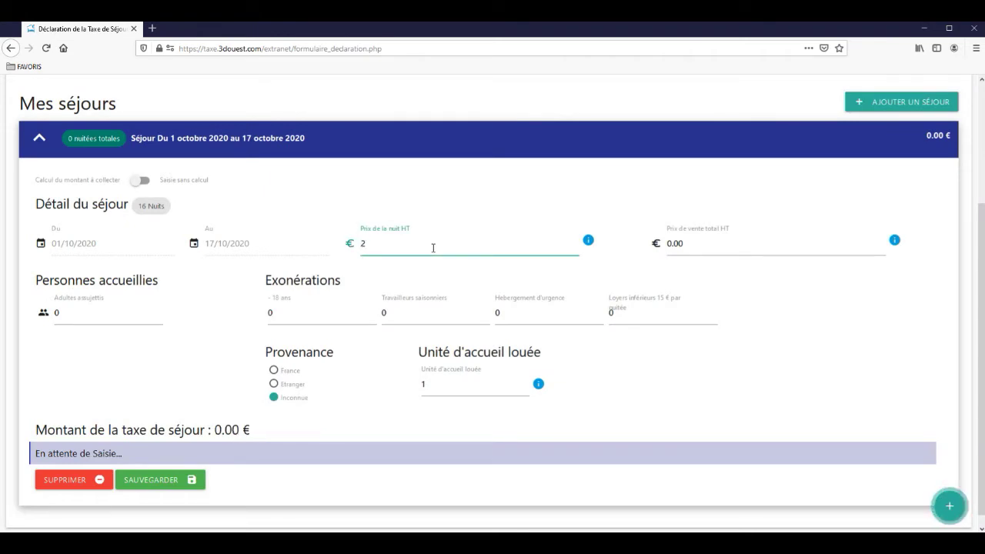
pyautogui.click(107, 317)
pyautogui.write('2')
pyautogui.click(270, 314)
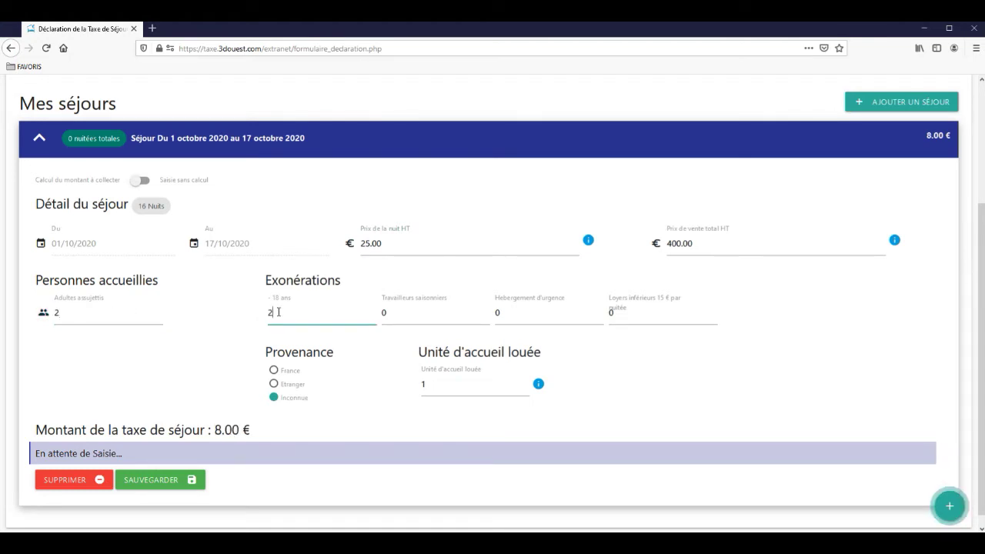
pyautogui.click(172, 484)
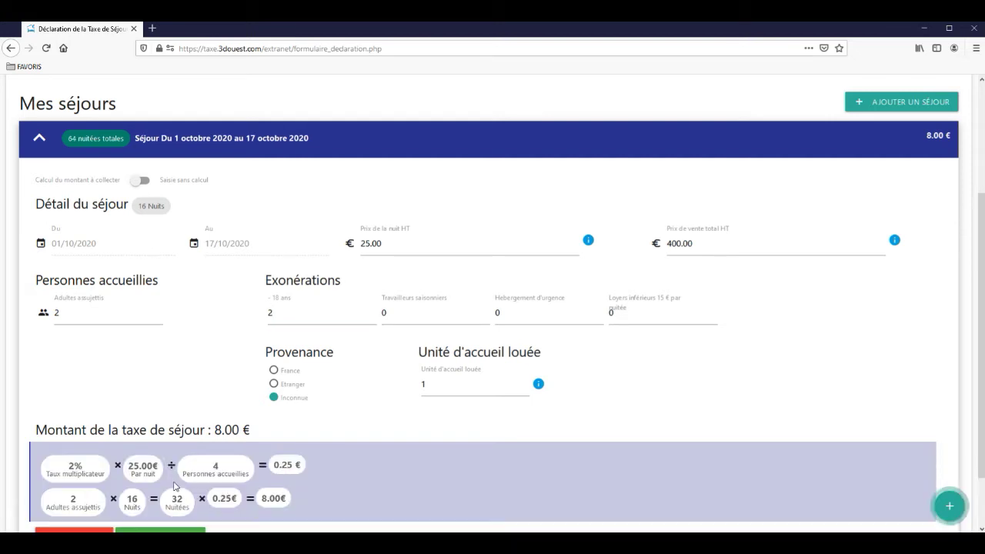
pyautogui.scroll(-2, 170, 496)
pyautogui.click(173, 467)
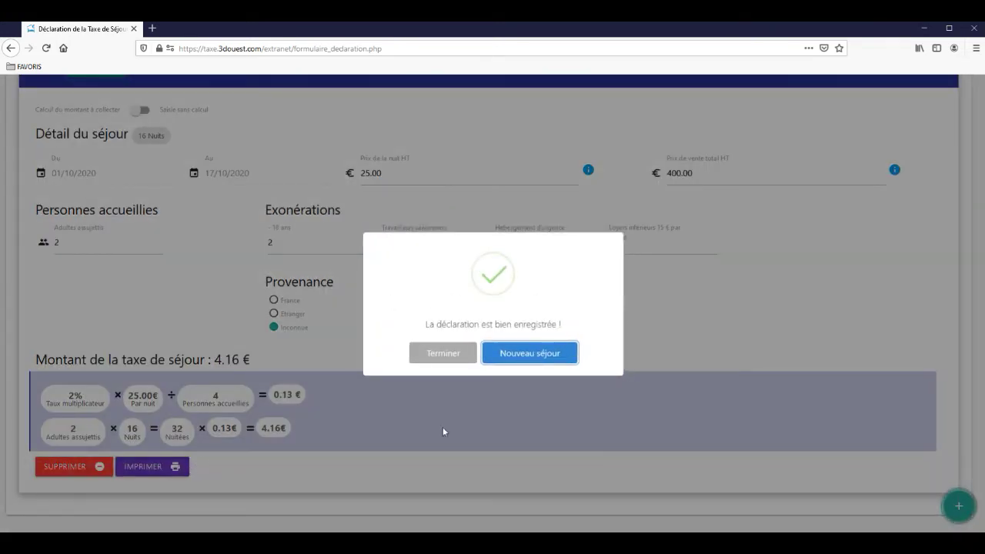
# Step: Add and save an 18/10–21/10/2020 stay at 45 €/night, 1 adult, 3 under-18, postcode 22700
pyautogui.click(512, 357)
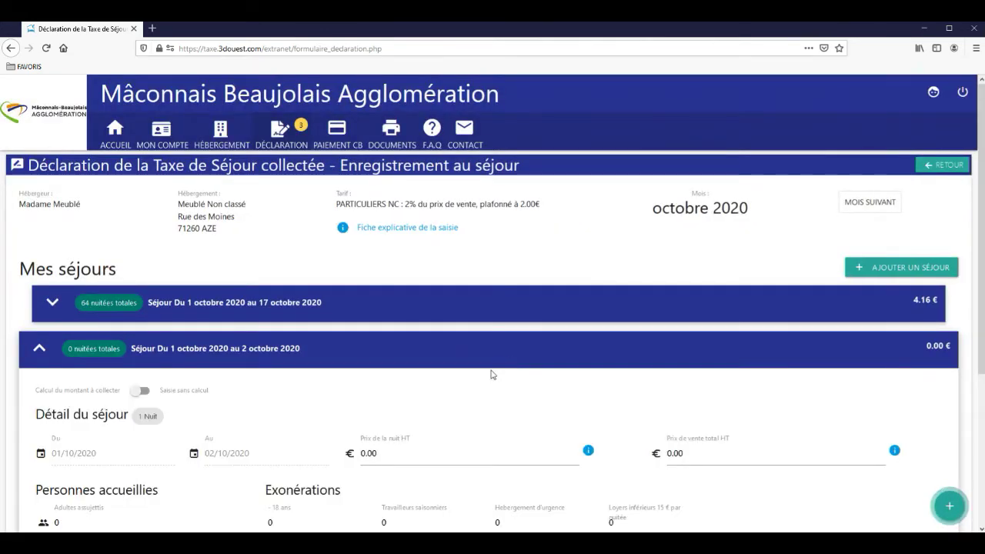
pyautogui.scroll(-4, 442, 397)
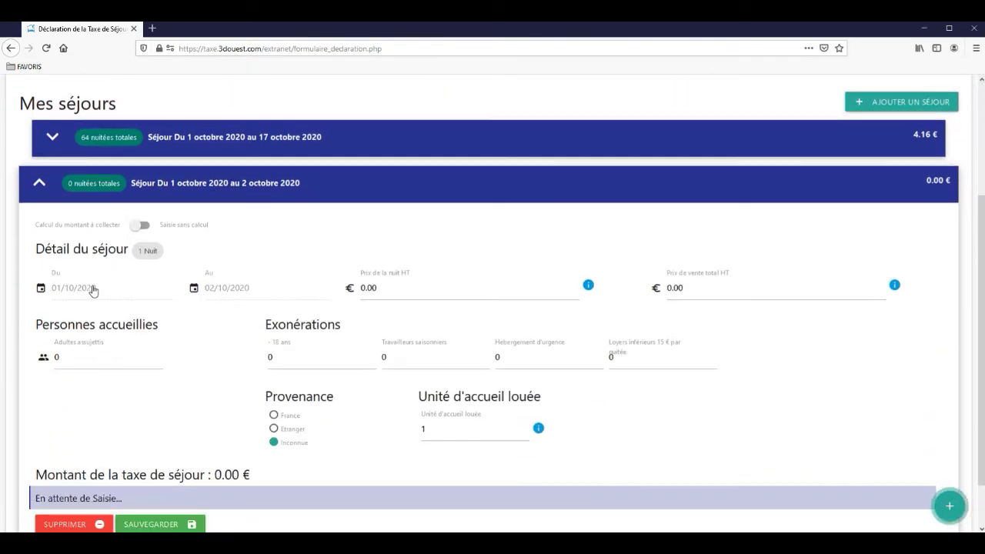
pyautogui.click(92, 288)
pyautogui.click(493, 251)
pyautogui.click(260, 288)
pyautogui.click(567, 254)
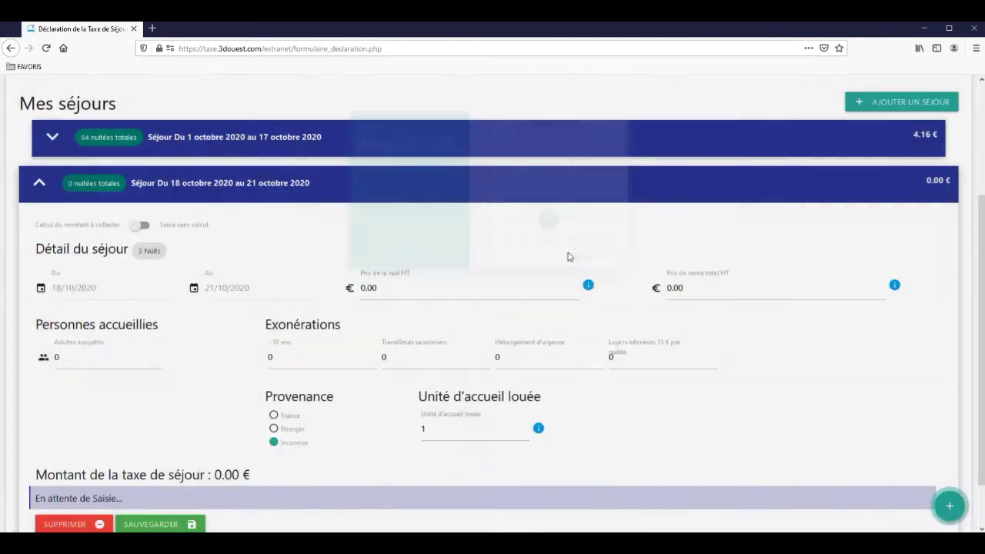
pyautogui.click(467, 295)
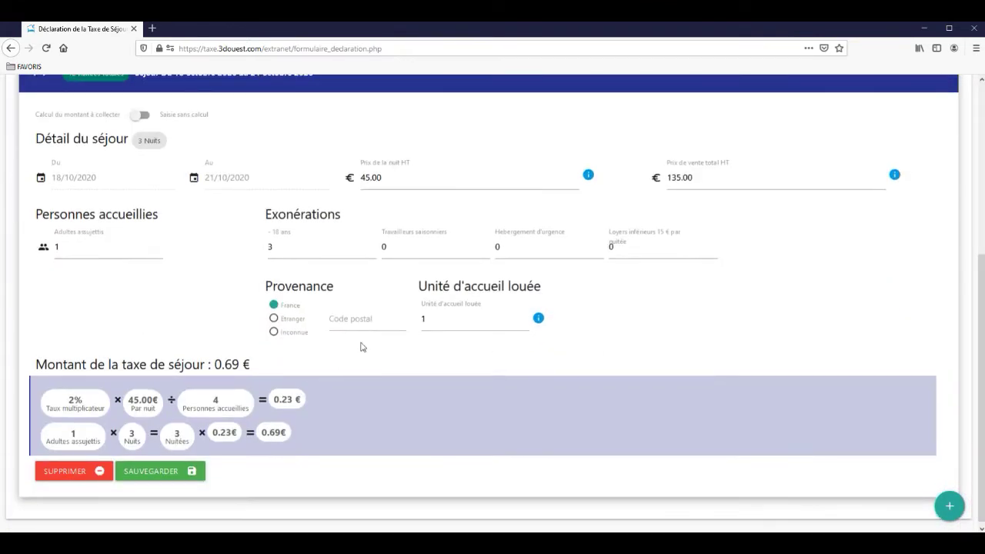
pyautogui.click(366, 317)
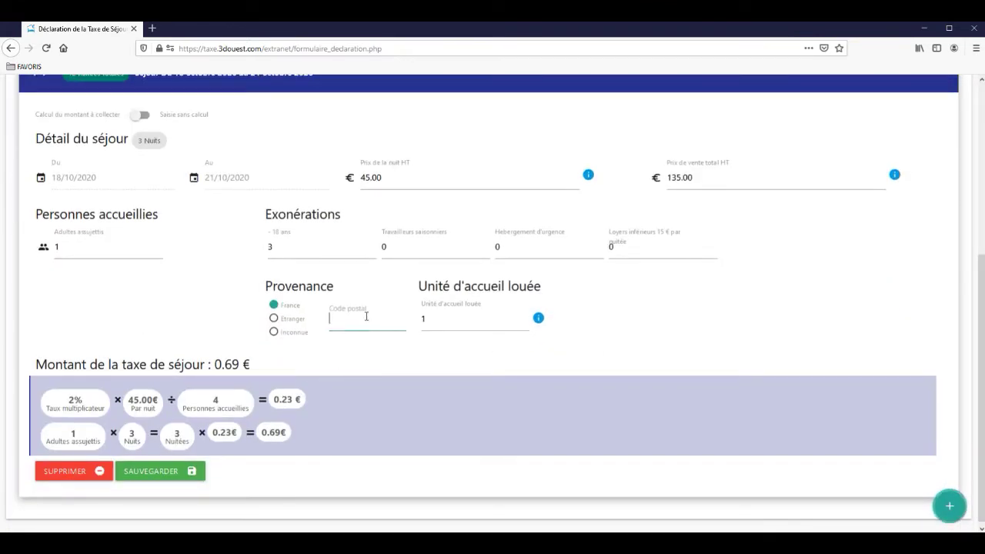
pyautogui.write('22700')
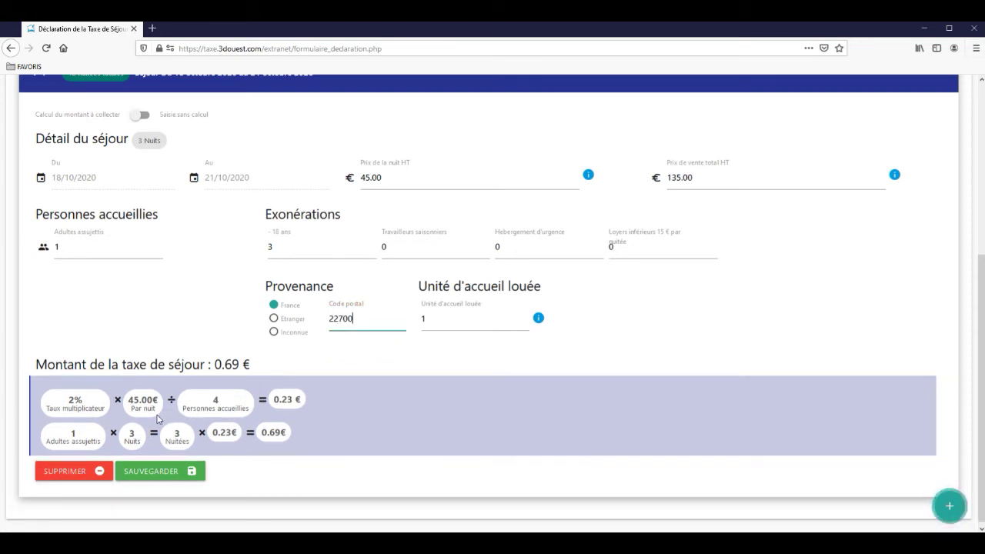
pyautogui.click(150, 473)
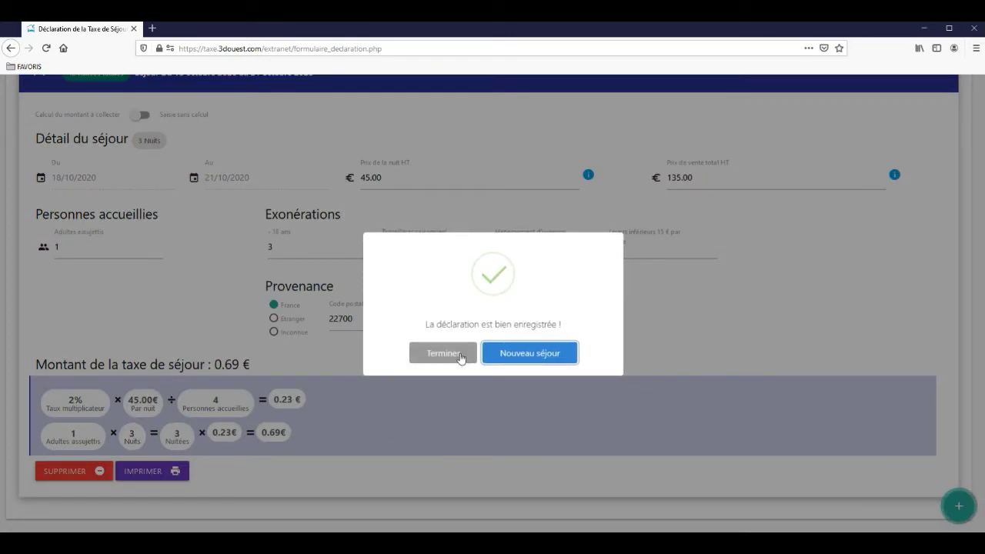
pyautogui.click(461, 353)
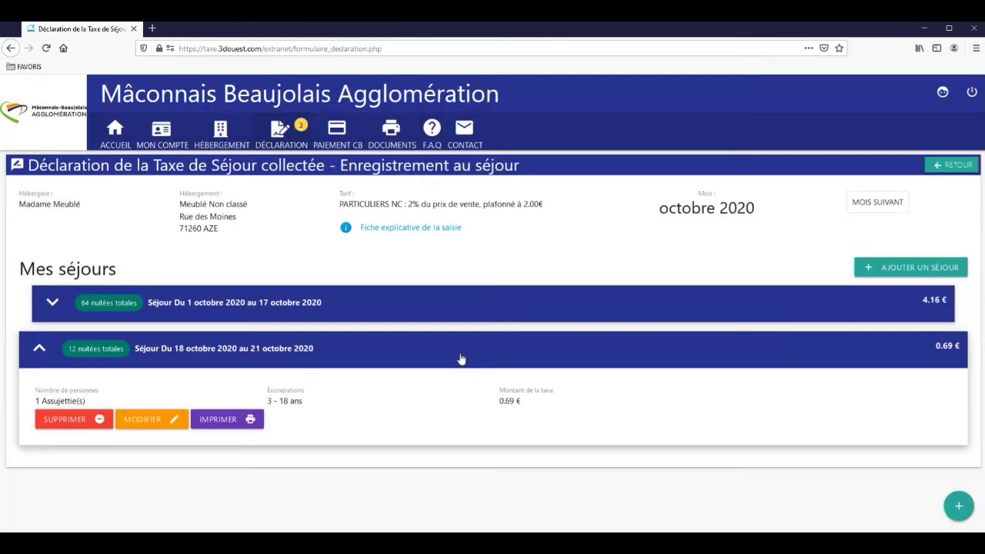
# Step: Edit the 18–21 October stay to 2 under-18 guests and save it
pyautogui.click(146, 419)
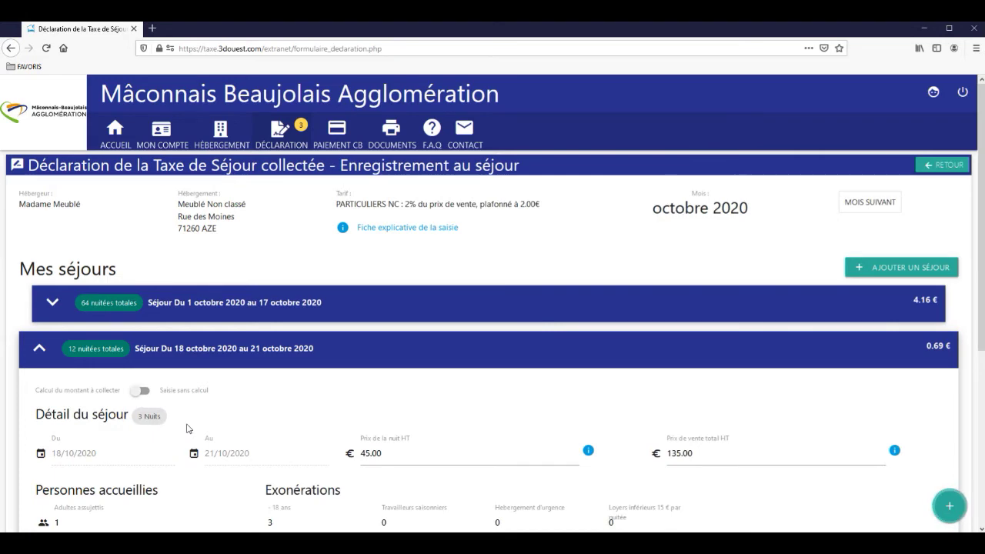
pyautogui.scroll(-5, 187, 429)
pyautogui.moveTo(283, 247); pyautogui.dragTo(254, 257)
pyautogui.write('2')
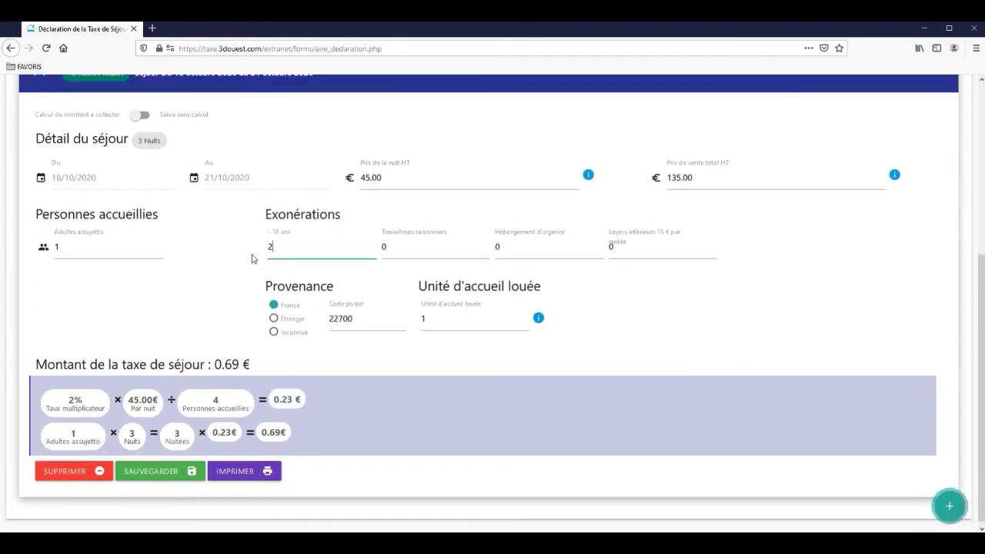
pyautogui.click(174, 471)
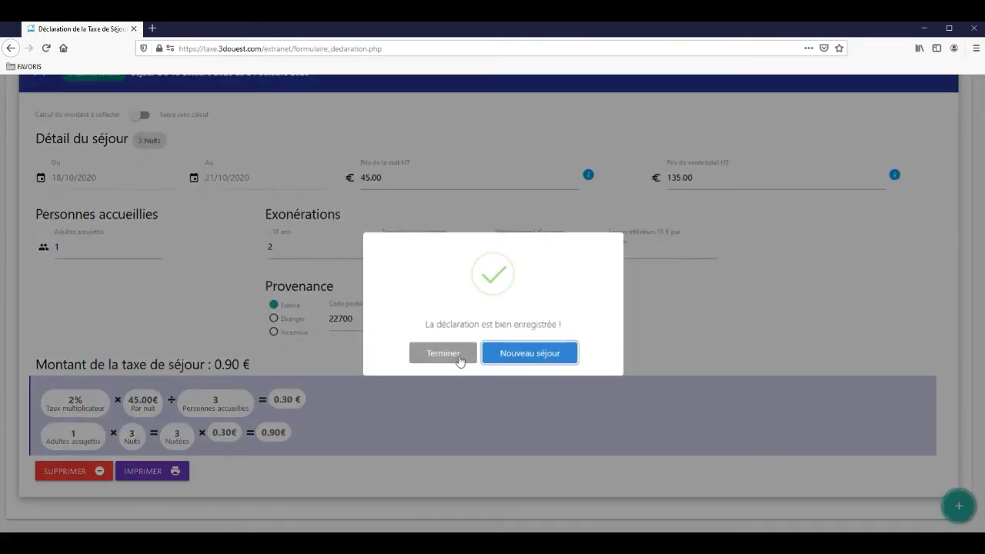
pyautogui.click(459, 361)
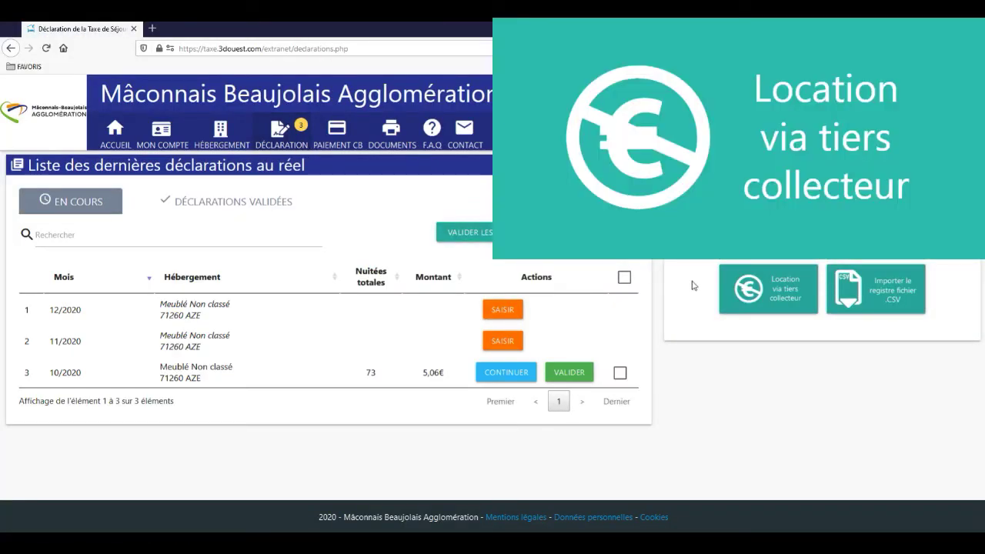
# Step: Add a third-party collection period 01/10/2020–31/12/2020 for Meublé Non classé
pyautogui.click(757, 300)
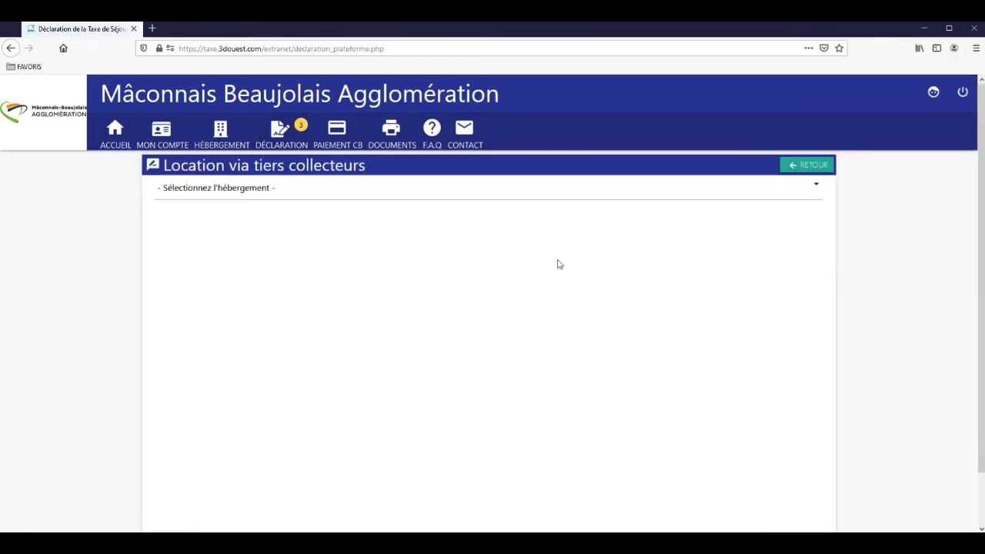
pyautogui.click(382, 198)
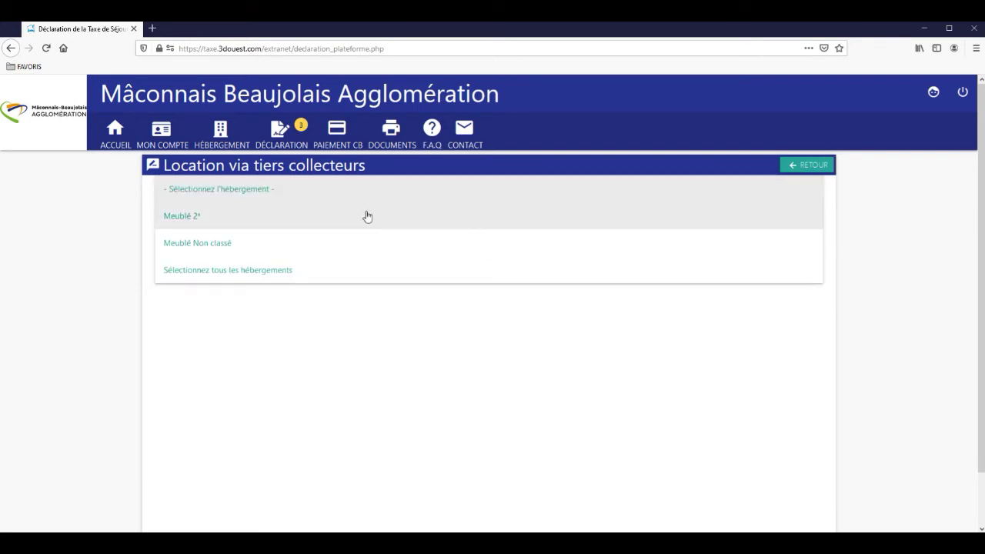
pyautogui.click(342, 244)
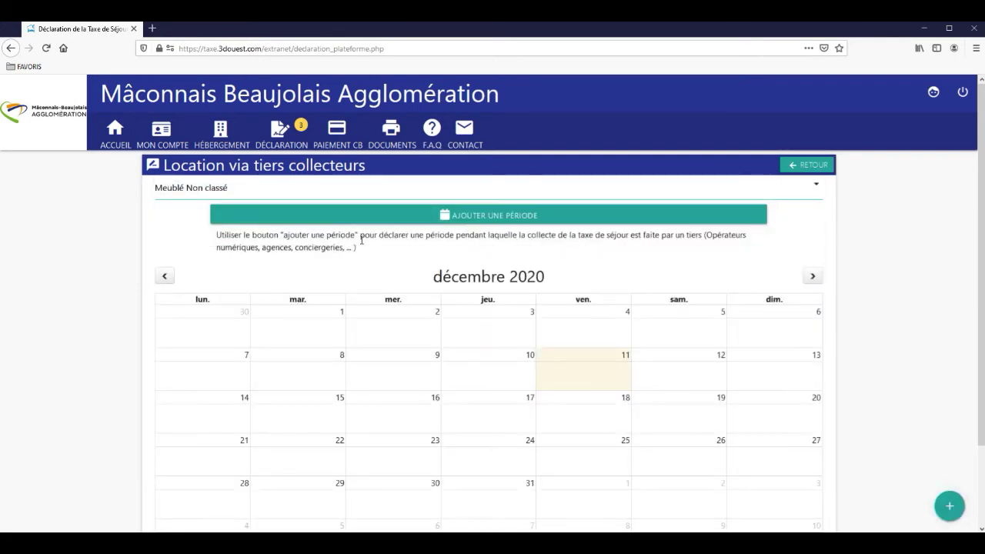
pyautogui.click(454, 223)
pyautogui.click(384, 219)
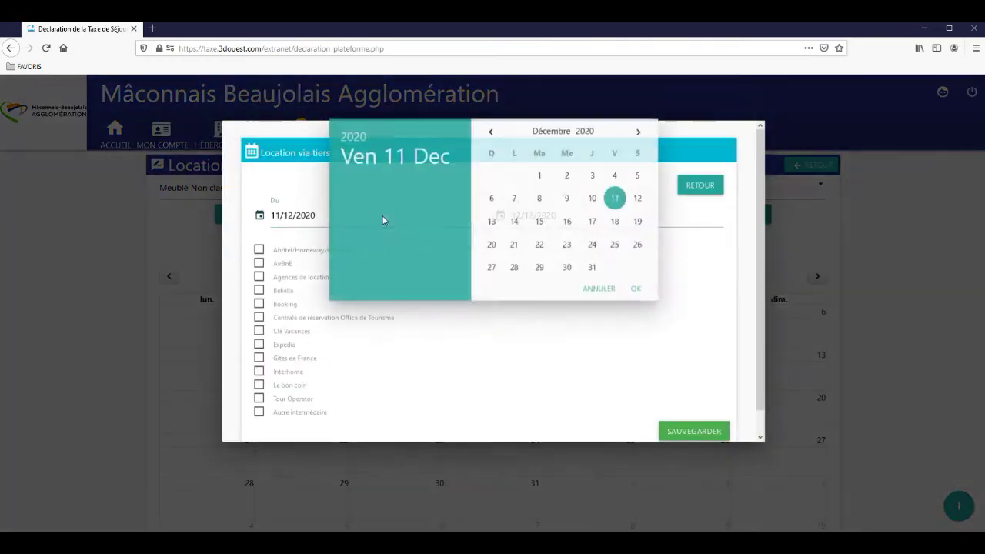
pyautogui.click(500, 138)
pyautogui.click(500, 139)
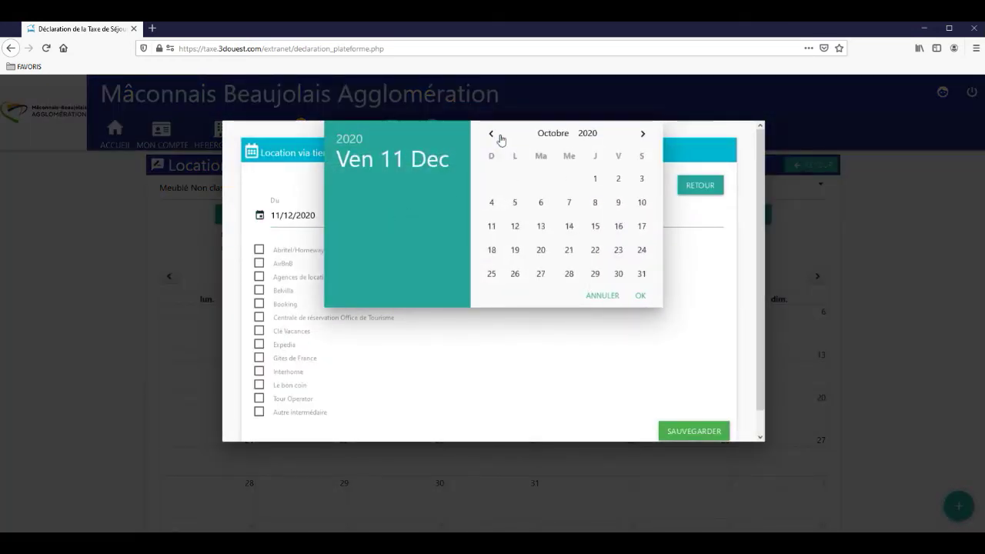
pyautogui.click(594, 180)
pyautogui.click(511, 220)
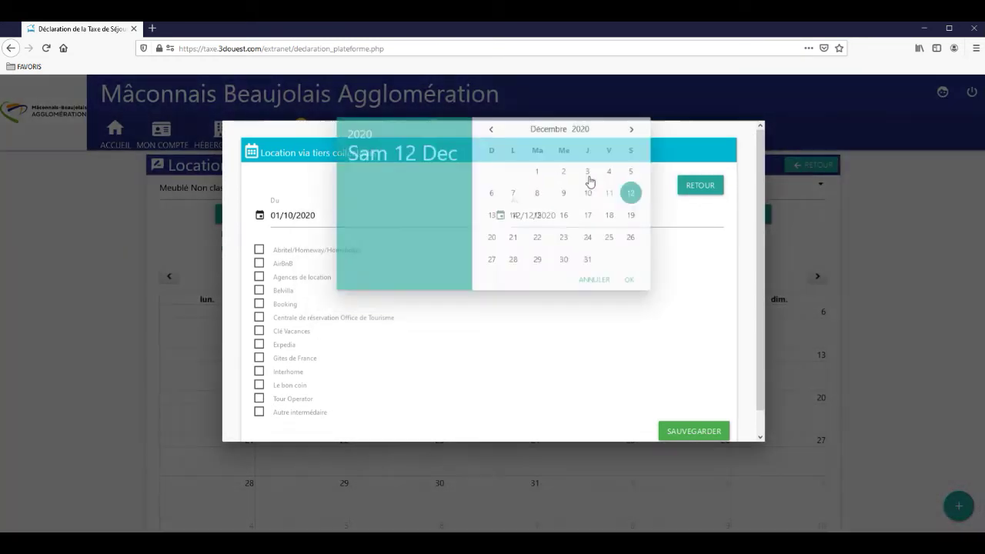
pyautogui.click(592, 272)
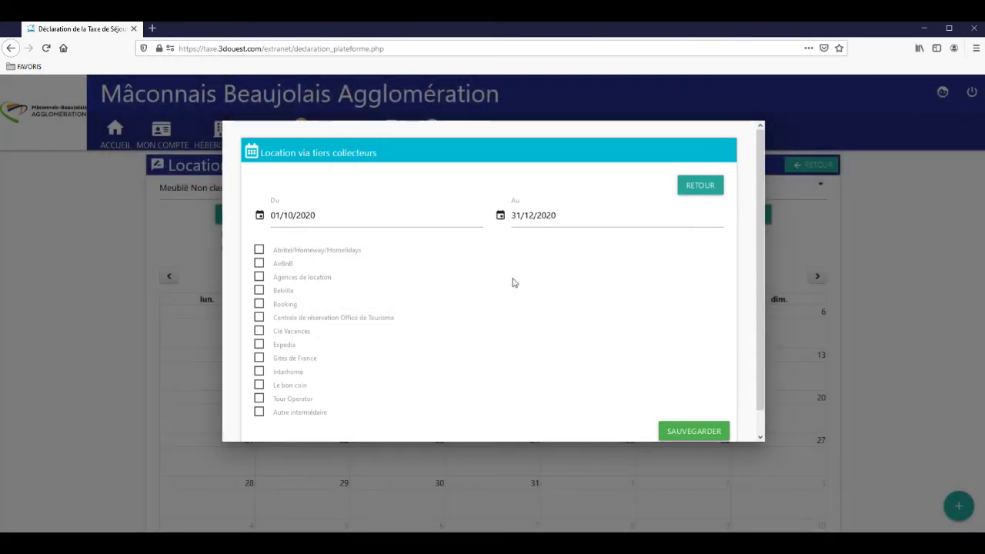
# Step: Tick AirBnB, Belvilla and Booking as collectors, save, and return to Déclaration
pyautogui.click(281, 264)
pyautogui.click(280, 291)
pyautogui.click(279, 305)
pyautogui.click(684, 433)
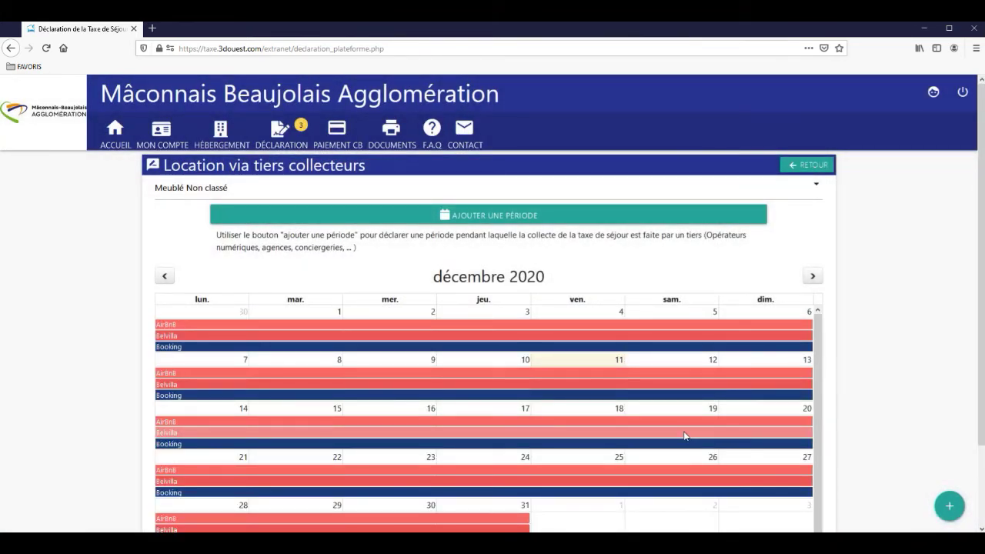
pyautogui.click(279, 139)
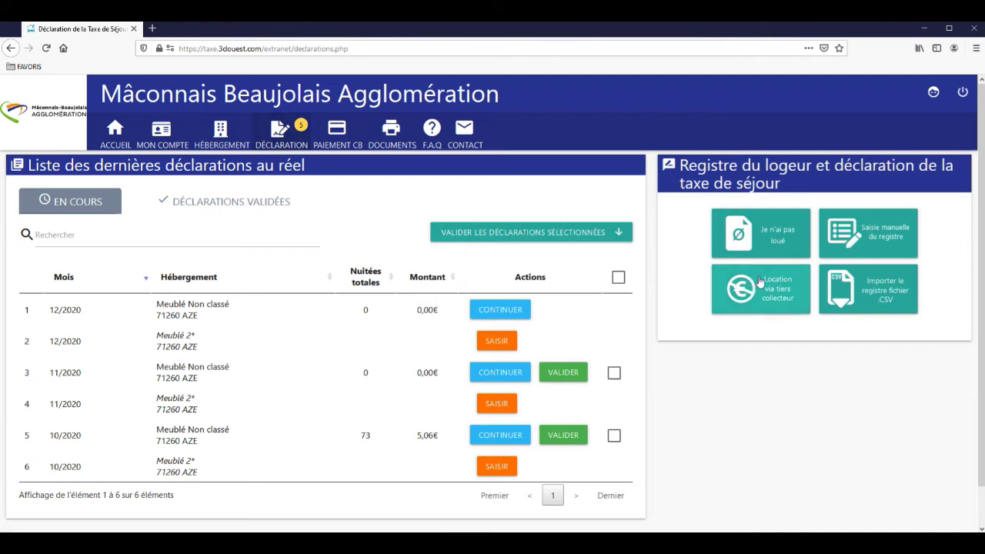
# Step: Declare no rentals for Meublé 2* from 01/10/2020 to 31/12/2020 and save
pyautogui.click(782, 252)
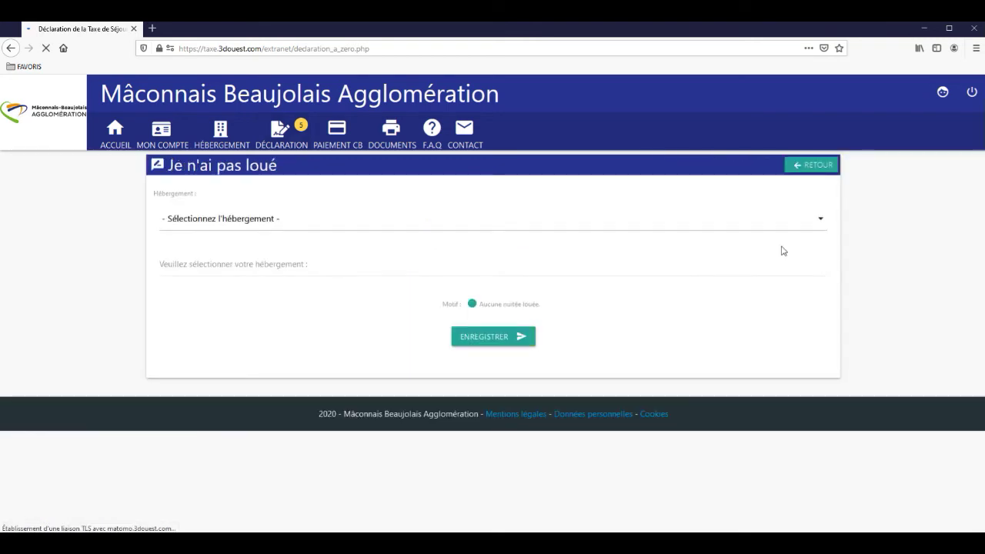
pyautogui.click(274, 221)
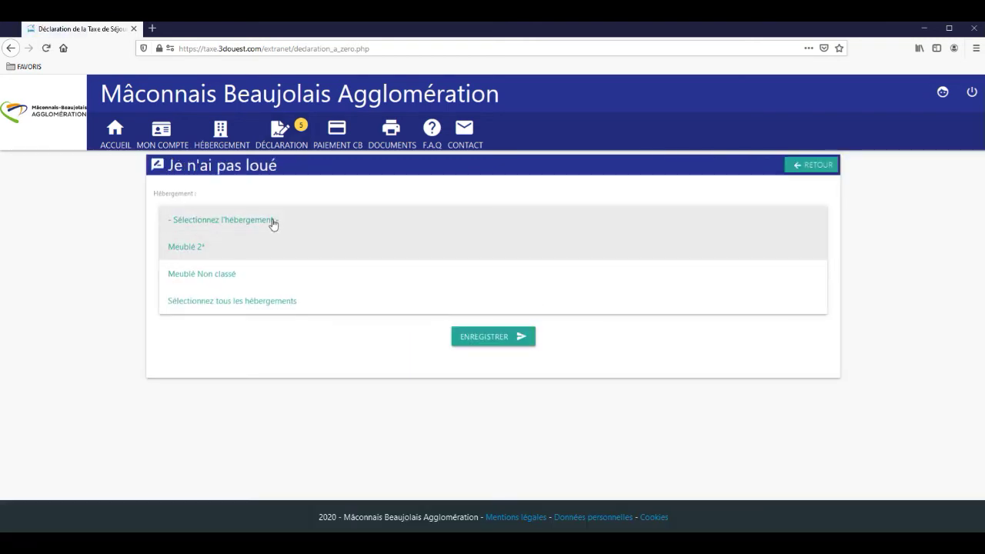
pyautogui.click(230, 247)
pyautogui.click(202, 262)
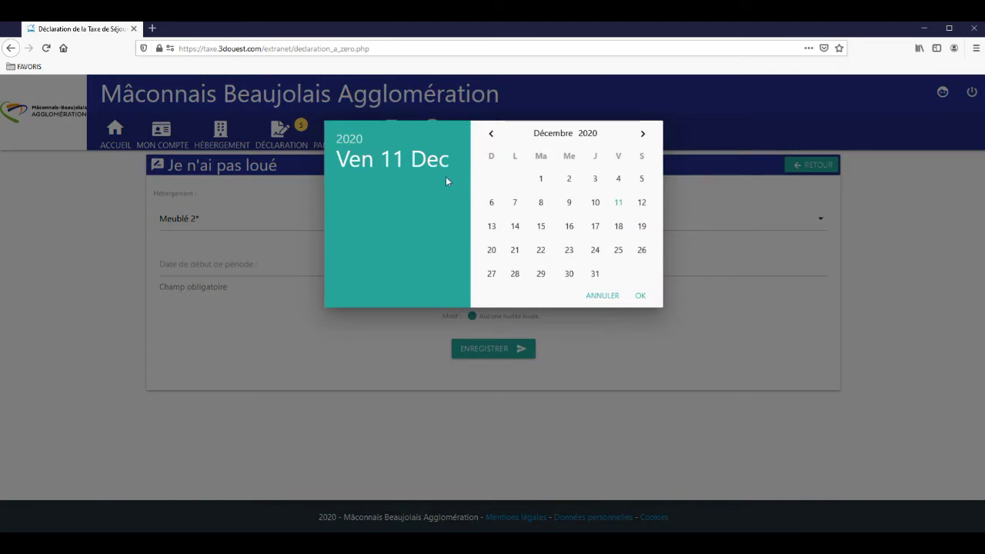
pyautogui.click(490, 133)
pyautogui.click(491, 133)
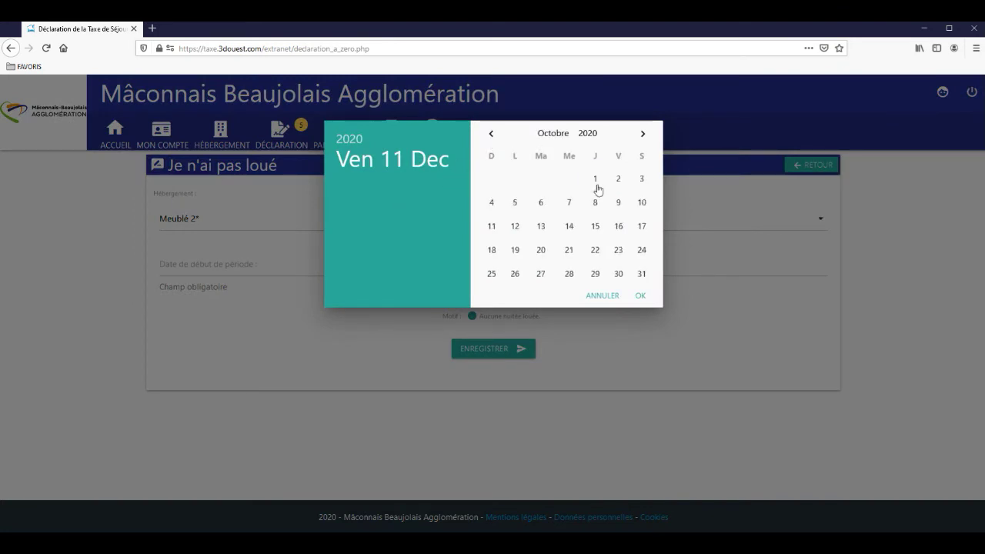
pyautogui.click(595, 179)
pyautogui.click(539, 264)
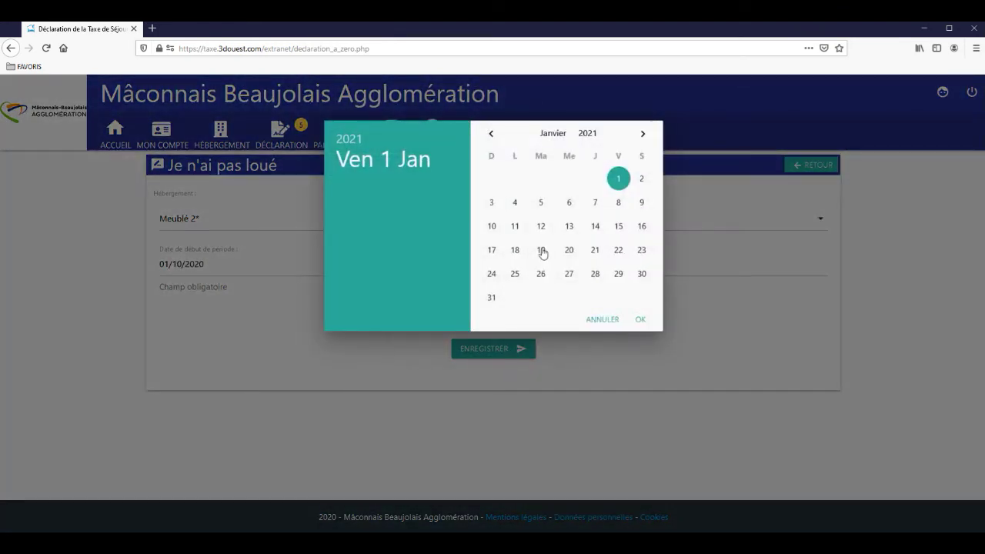
pyautogui.click(491, 133)
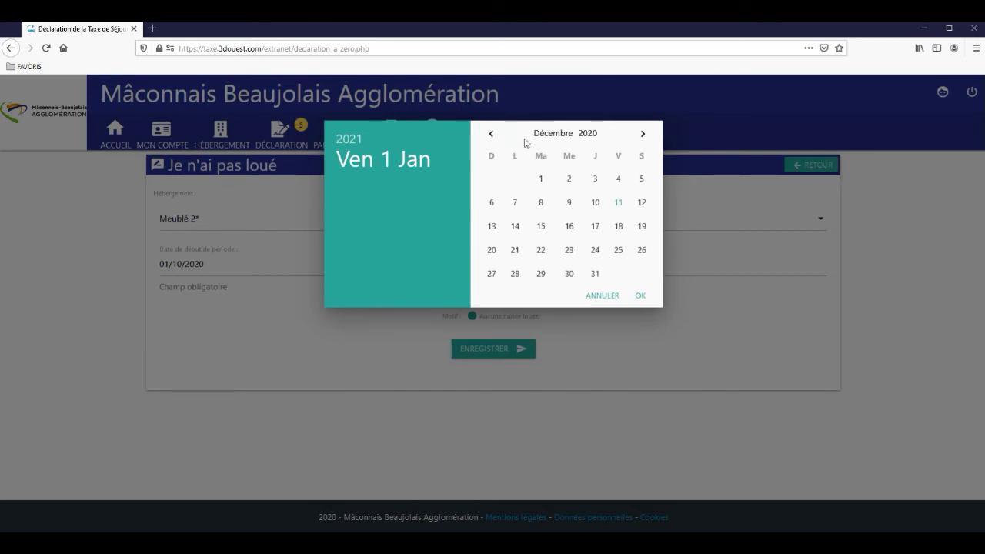
pyautogui.click(596, 275)
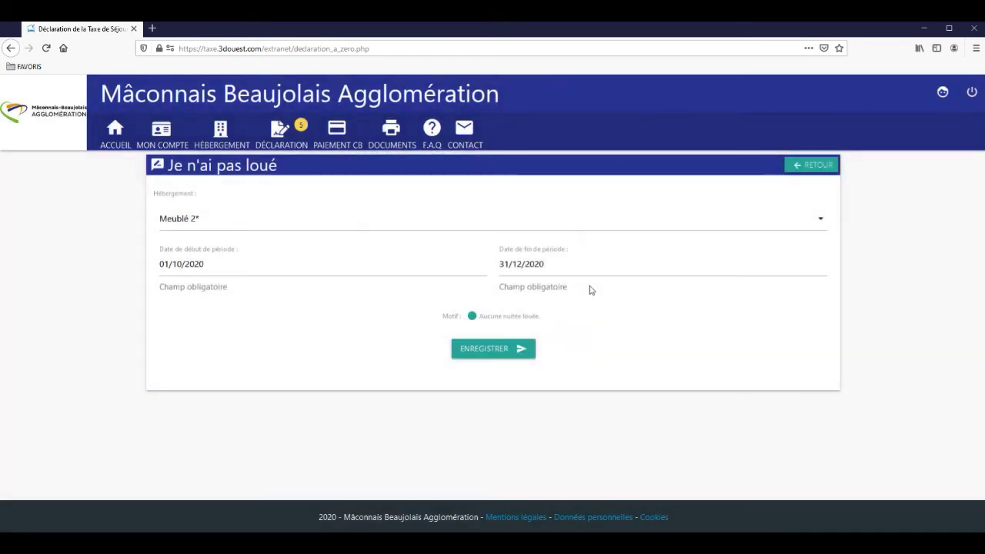
pyautogui.click(505, 350)
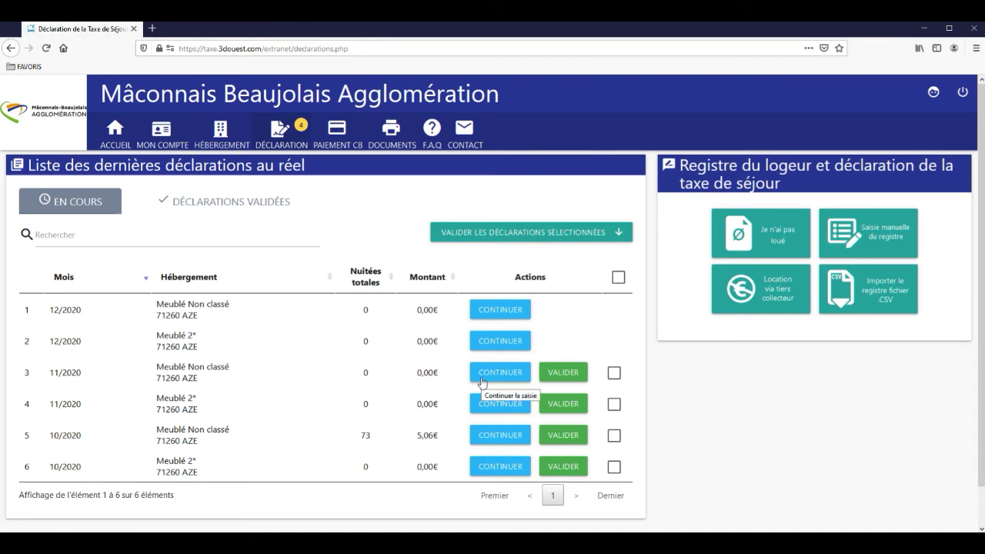
# Step: Validate the November 2020 Meublé Non classé declaration
pyautogui.click(566, 373)
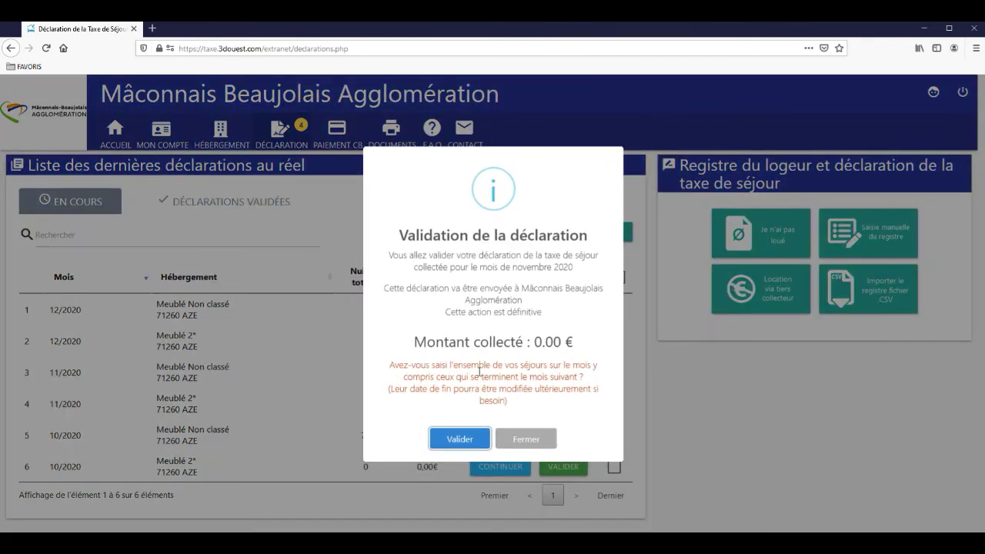
pyautogui.click(451, 439)
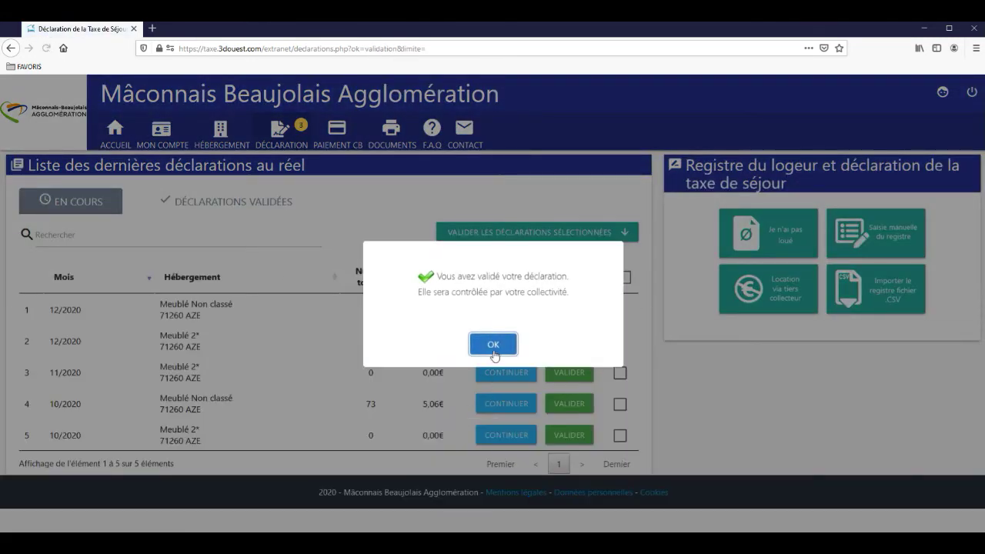
pyautogui.click(493, 347)
# Step: Validate all remaining selected declarations at once and show the Déclarations validées list
pyautogui.click(624, 278)
pyautogui.click(582, 240)
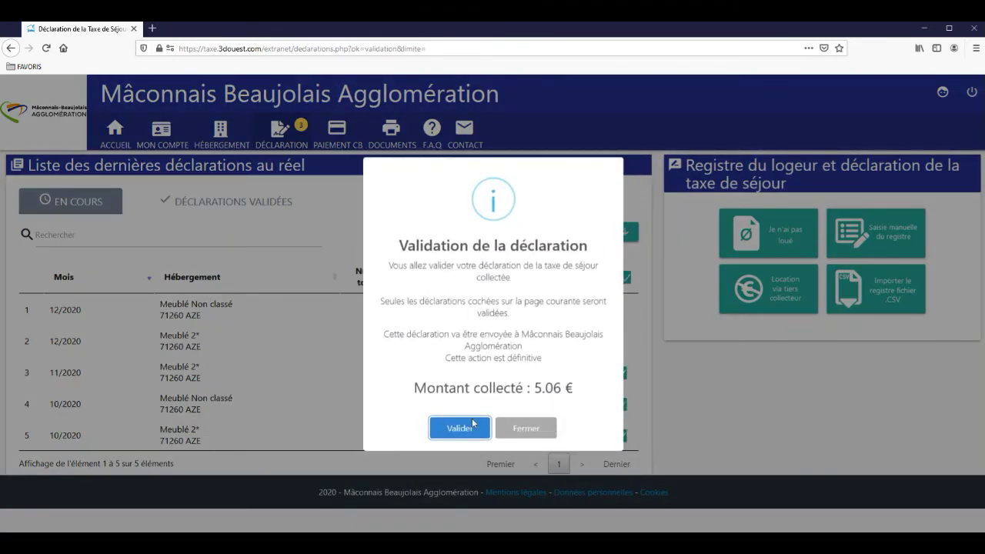
pyautogui.click(471, 428)
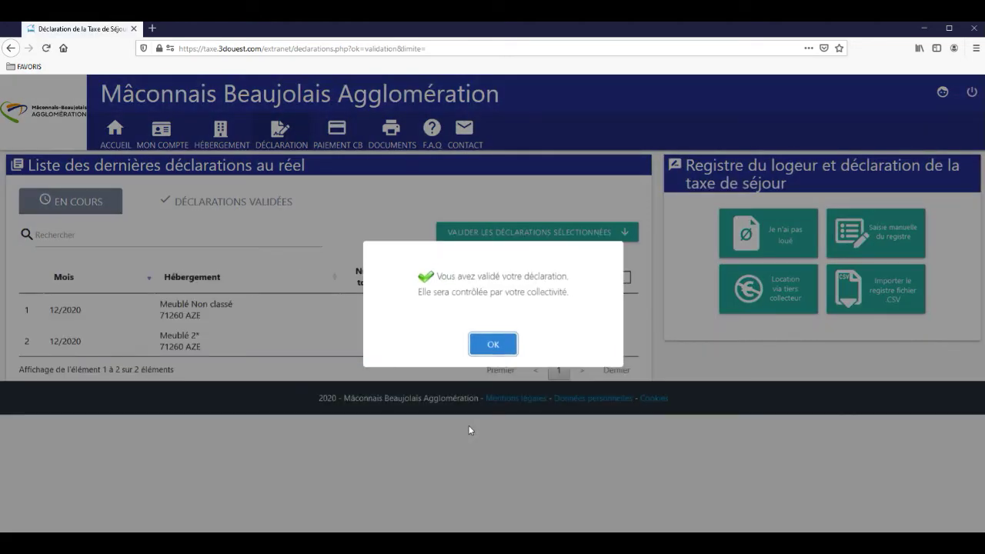
pyautogui.click(483, 350)
pyautogui.click(262, 205)
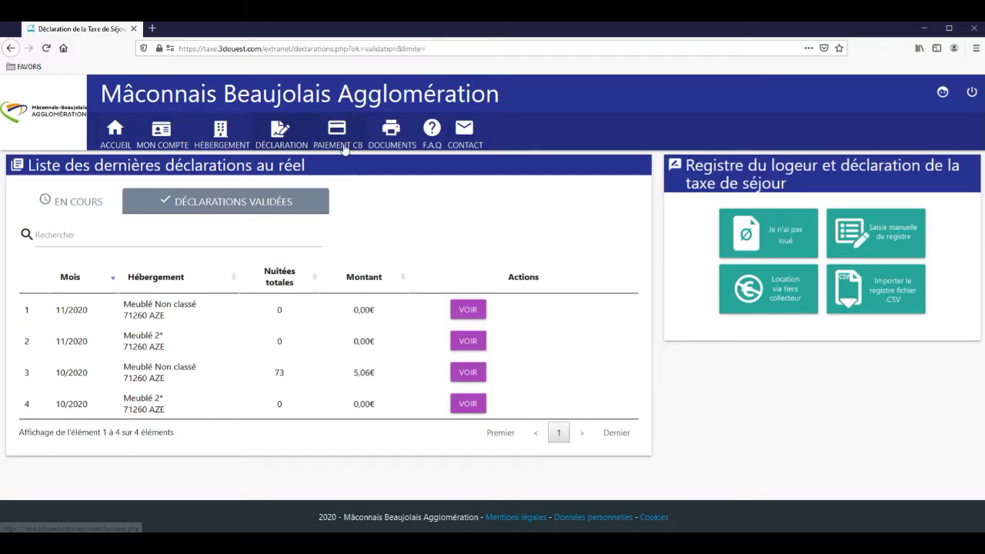
# Step: Open the online card payment (Paiement CB) page
pyautogui.click(344, 148)
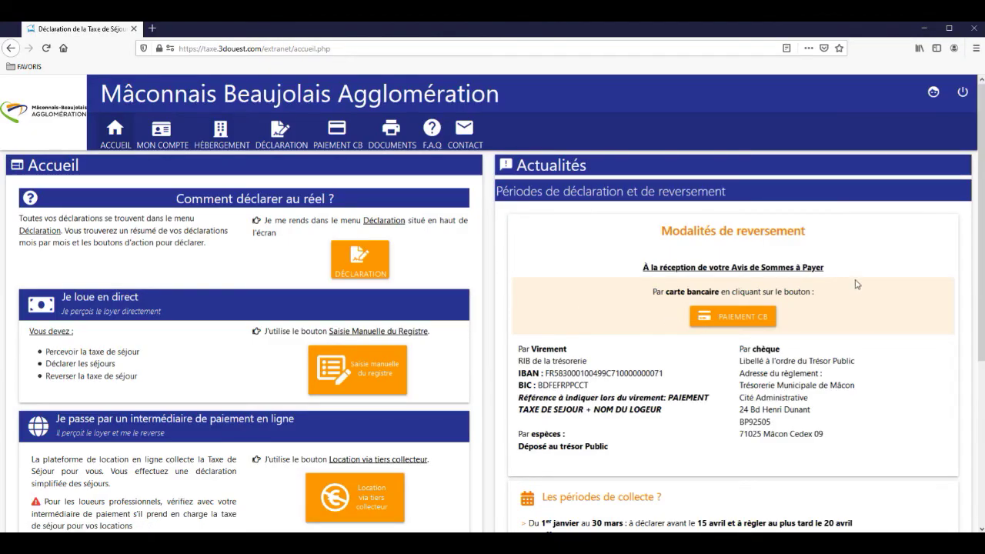
# Step: Return to the home page and open the Documents page for printing and accounting documents
pyautogui.click(115, 138)
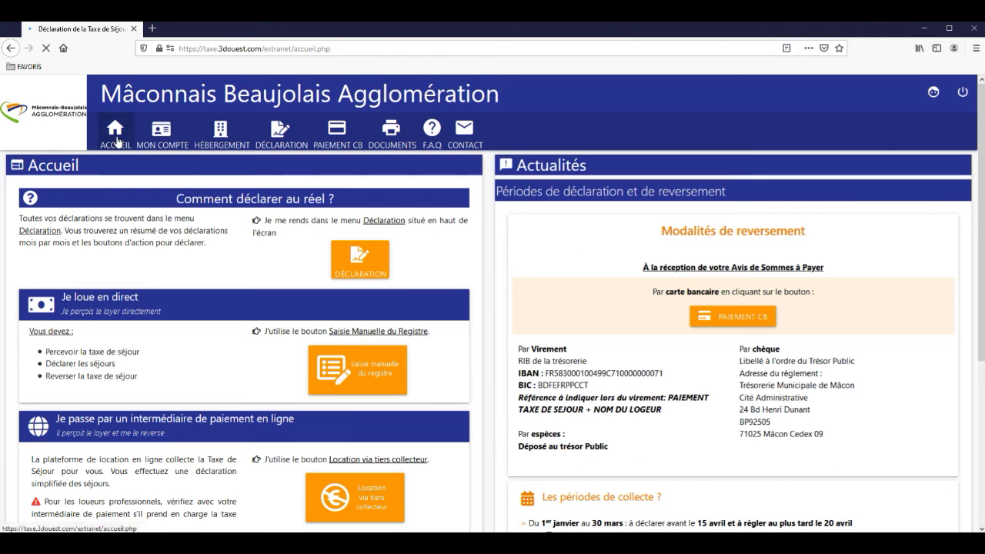
pyautogui.click(399, 145)
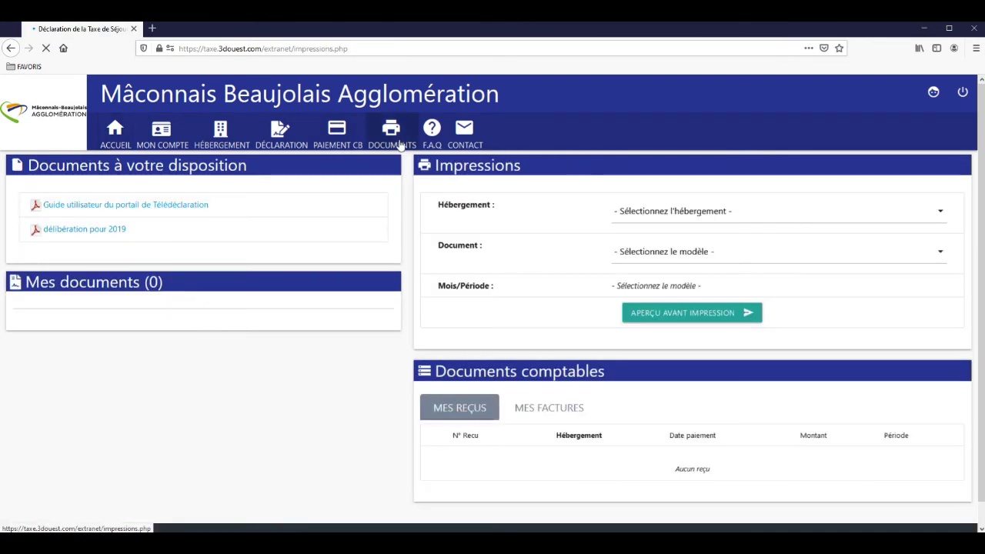
pyautogui.click(437, 146)
# Step: Generate the 01/10/2020–31/12/2020 recap PDF for Meublé 2*, then close it
pyautogui.click(670, 217)
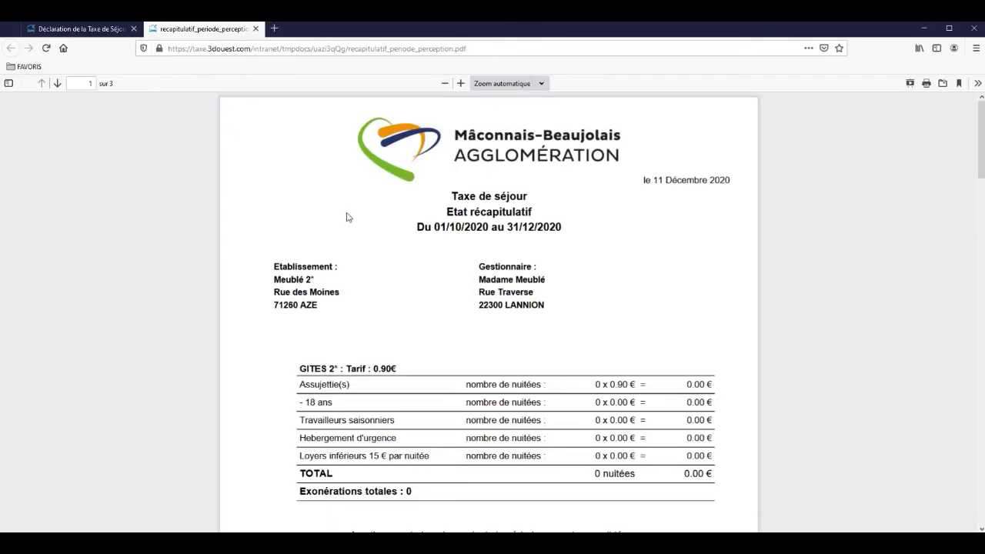
pyautogui.click(257, 31)
pyautogui.click(165, 139)
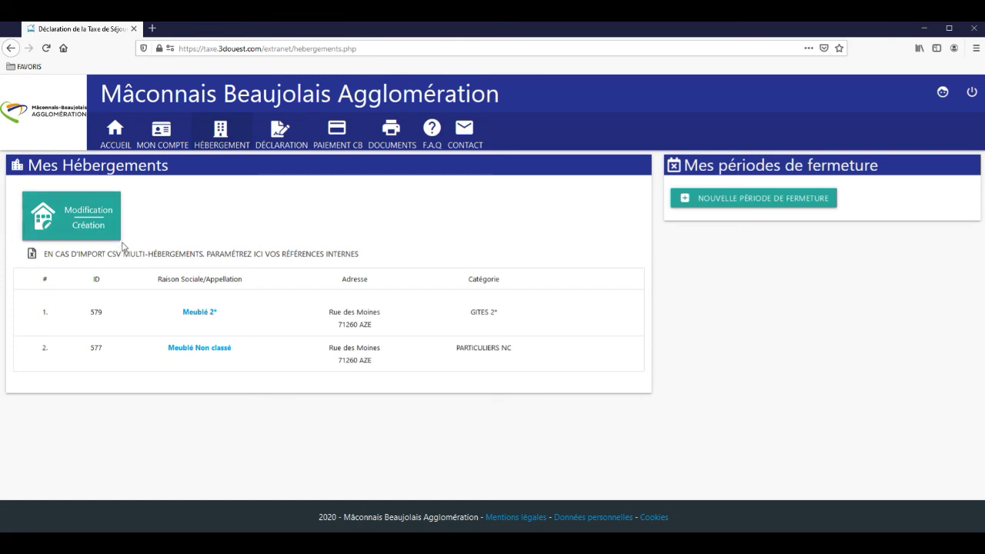
# Step: Start a new closing period for Meublé 2* from 01/01/2021 to 01/08/2021
pyautogui.click(715, 205)
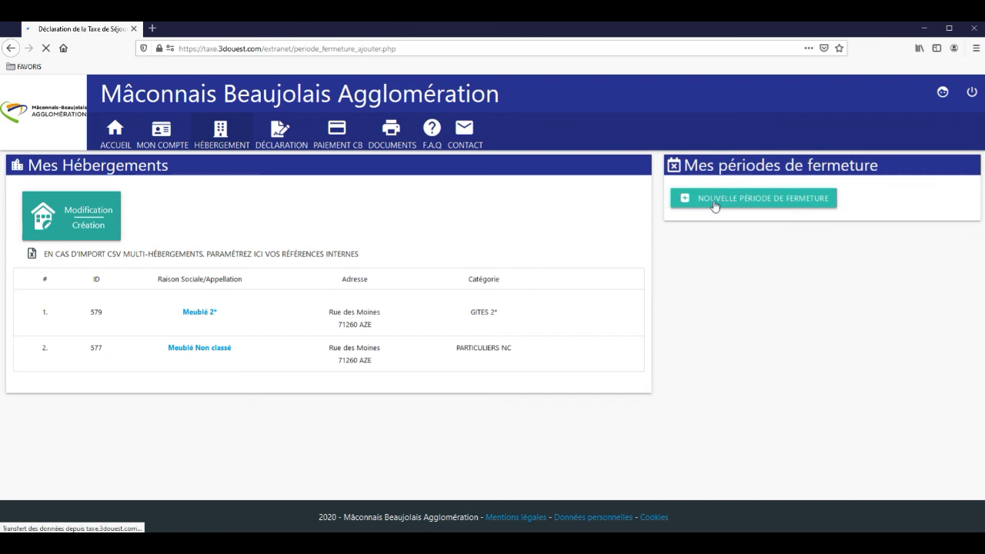
pyautogui.click(209, 302)
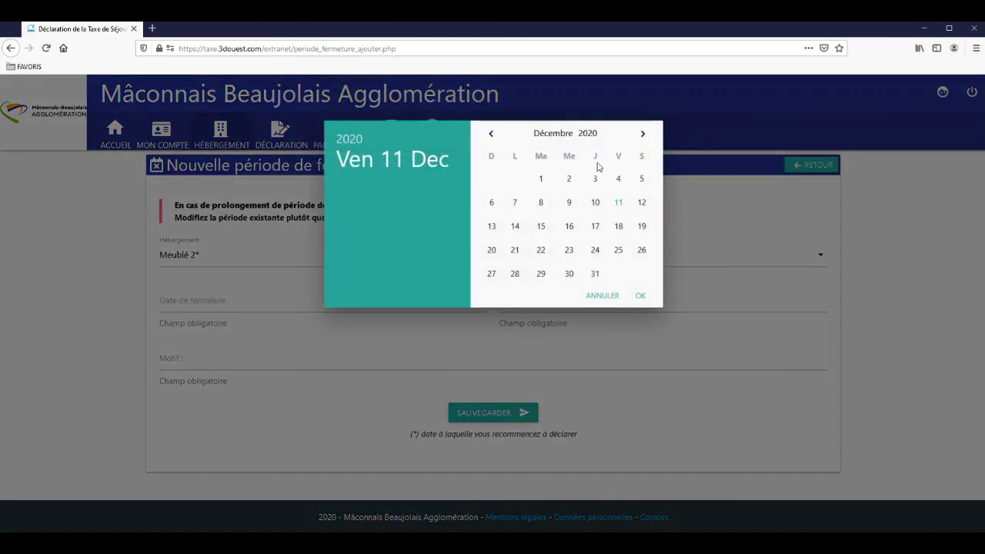
pyautogui.click(642, 134)
pyautogui.click(619, 179)
pyautogui.click(546, 305)
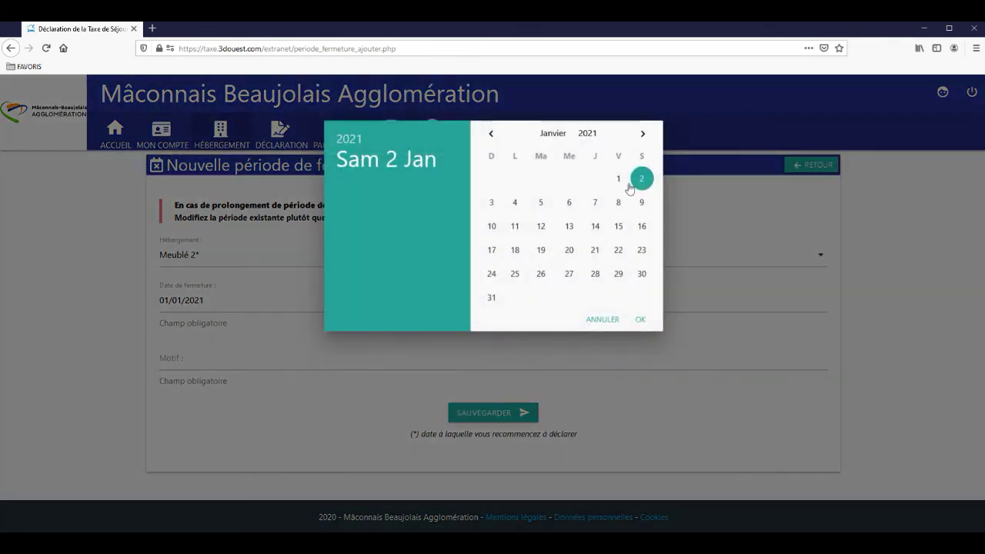
pyautogui.click(643, 134)
pyautogui.click(643, 135)
pyautogui.click(643, 134)
pyautogui.click(643, 135)
pyautogui.click(643, 134)
pyautogui.click(643, 135)
pyautogui.click(644, 135)
pyautogui.click(492, 179)
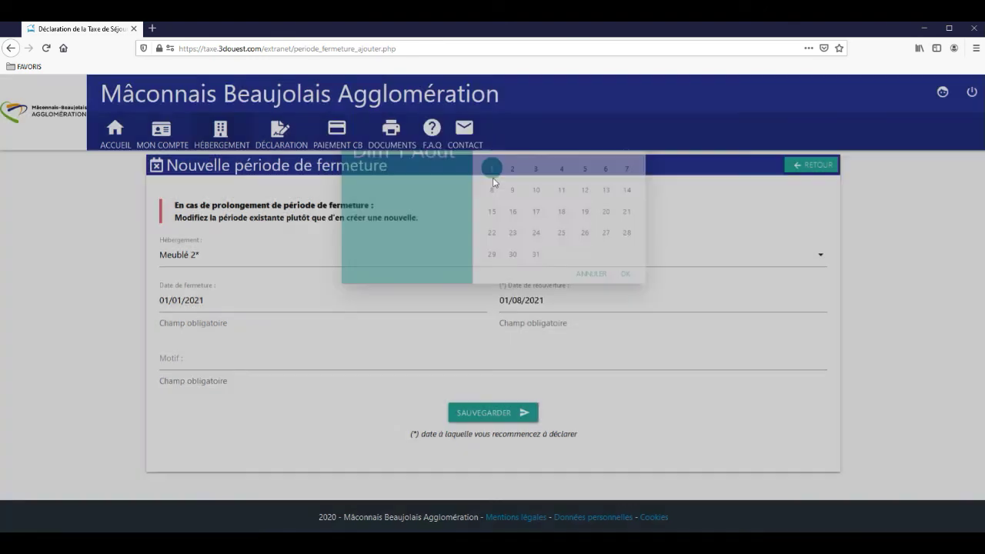
# Step: Enter the reason 'fermeture annuelle' and save the closing period
pyautogui.click(280, 365)
pyautogui.write('fermeture annuelle')
pyautogui.click(462, 412)
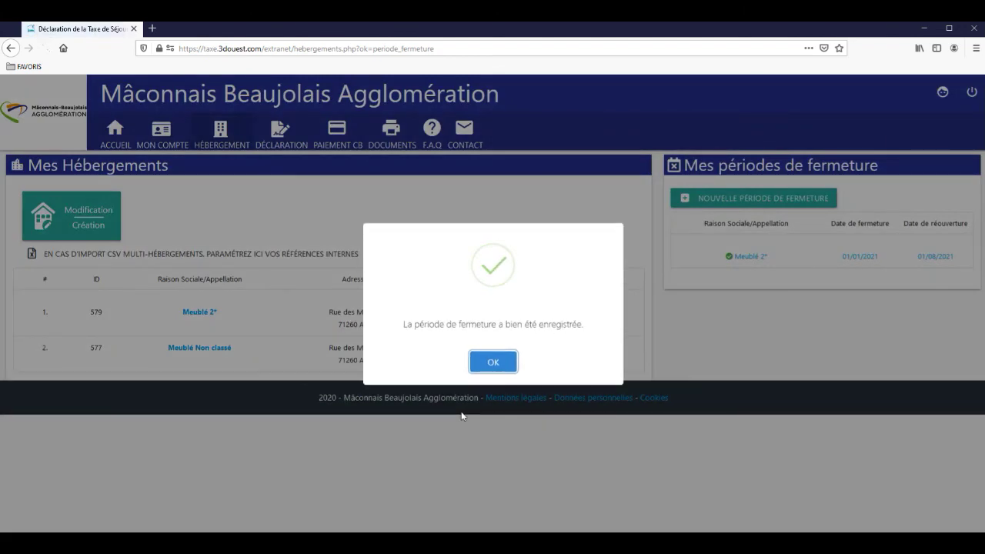
pyautogui.click(492, 361)
pyautogui.click(465, 139)
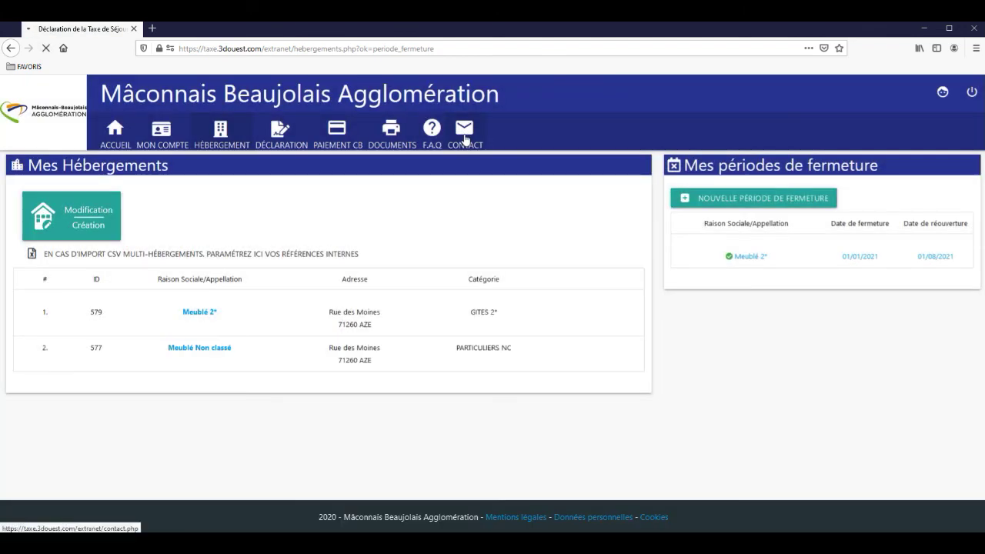